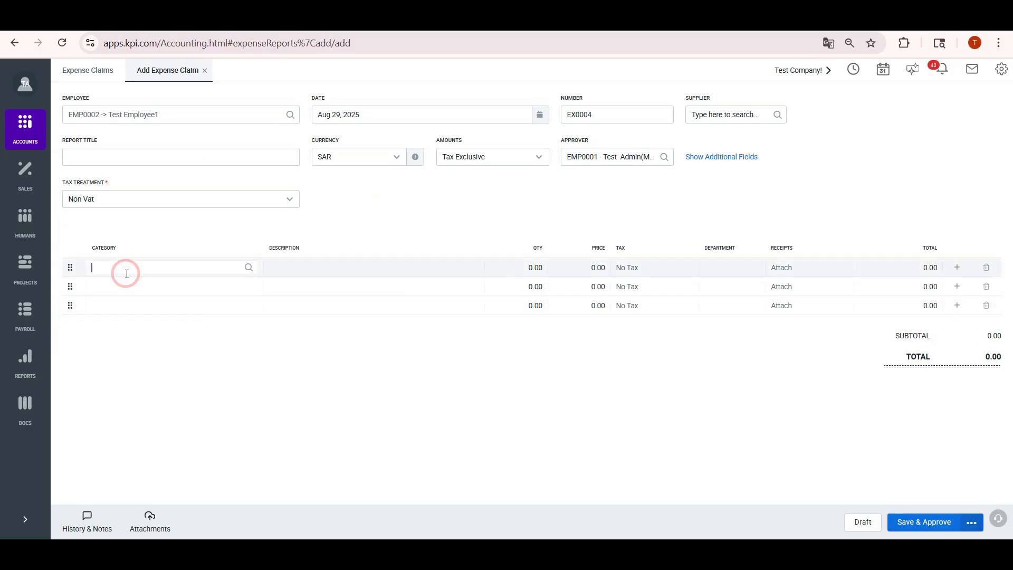
Set the first claim line to 5009 Transport Insurance and open that account's Chart of Accounts entry
{"action": "left_click", "coordinate": [248, 267]}
{"action": "left_click", "coordinate": [193, 348]}
{"action": "left_click", "coordinate": [1001, 70]}
{"action": "left_click", "coordinate": [897, 176]}
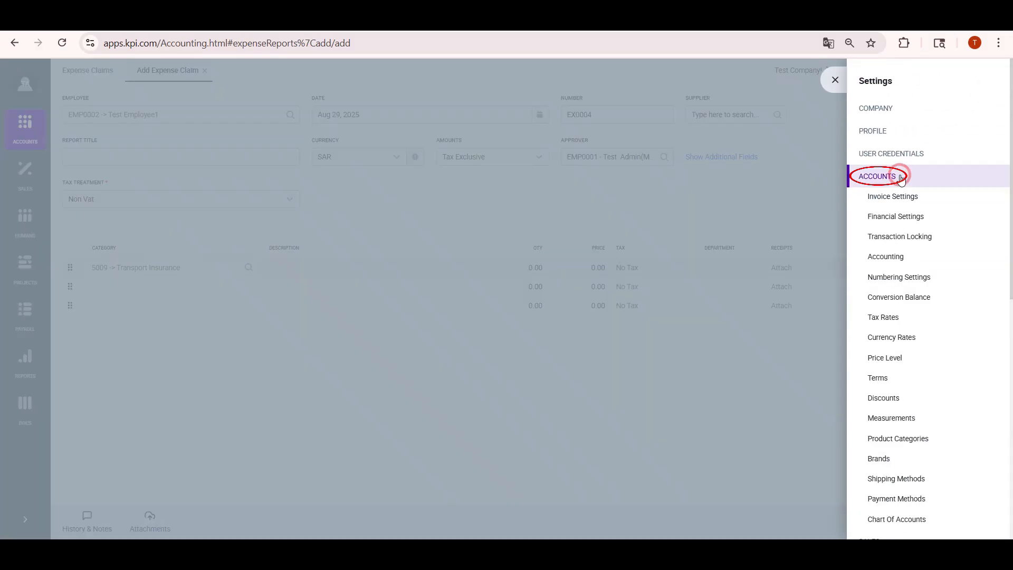
{"action": "left_click", "coordinate": [909, 524]}
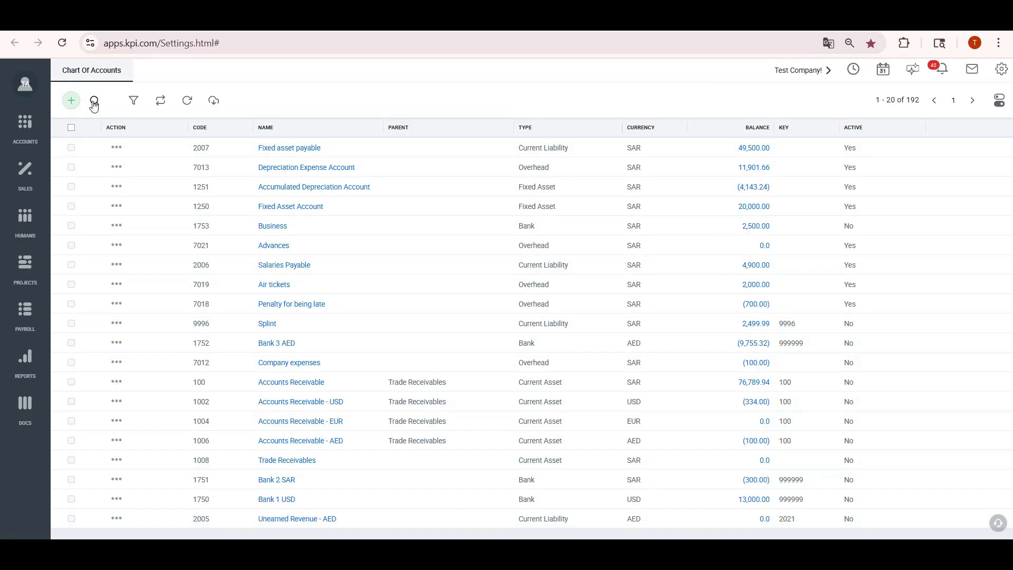
{"action": "left_click", "coordinate": [94, 102]}
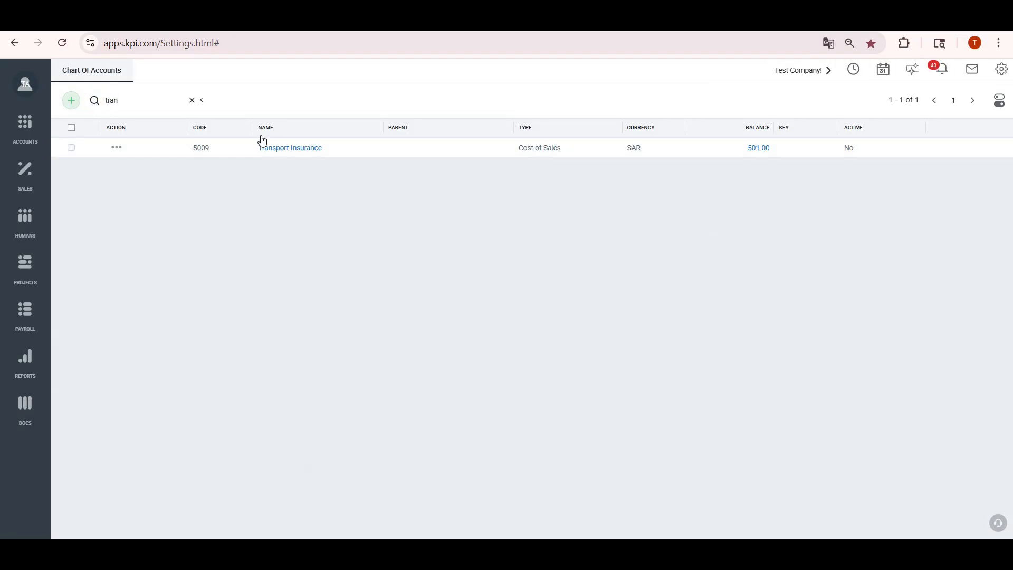
{"action": "left_click", "coordinate": [116, 147]}
{"action": "left_click", "coordinate": [124, 179]}
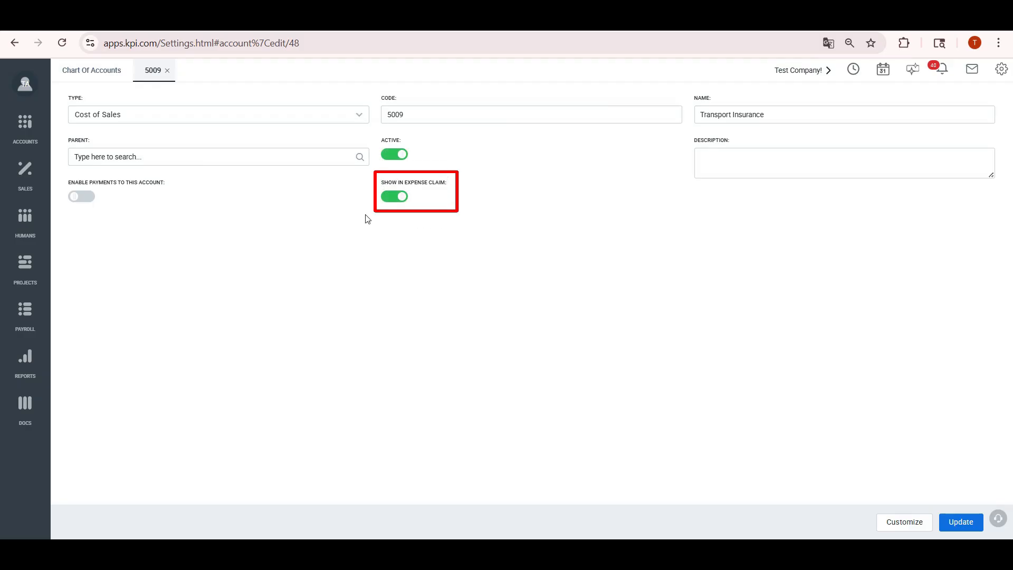
{"action": "left_click", "coordinate": [25, 127]}
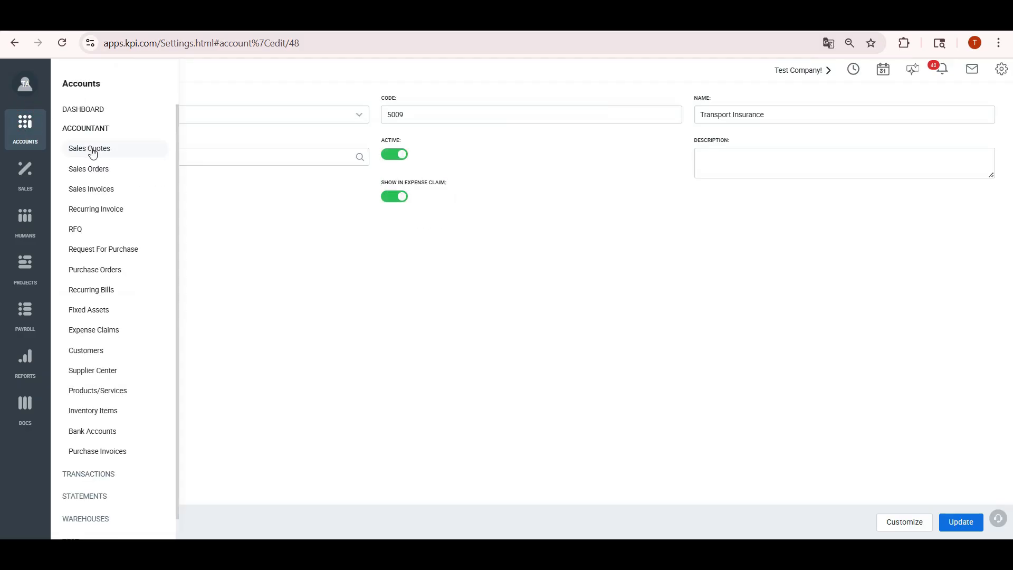
Enter quantity 1 and price 500 on the Transport Insurance line of EX0004
{"action": "left_click", "coordinate": [121, 336]}
{"action": "left_click", "coordinate": [528, 268]}
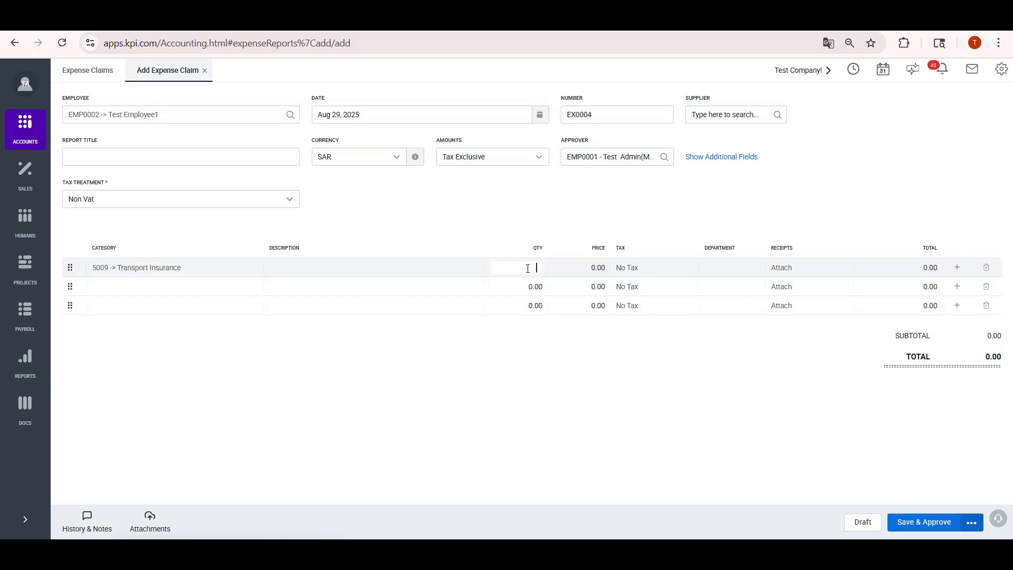
{"action": "left_click", "coordinate": [563, 270]}
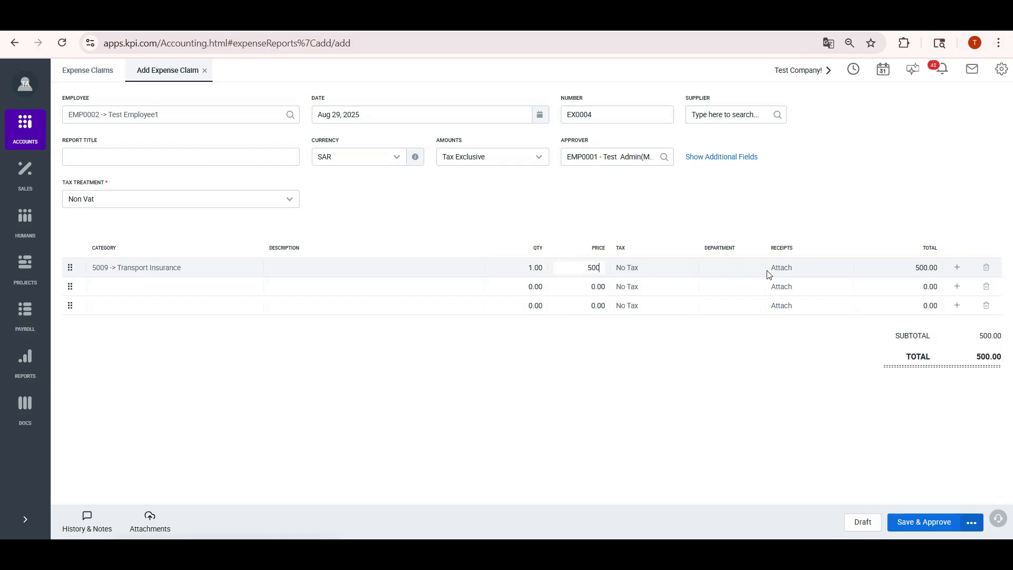
{"action": "type", "text": "500"}
Attach receipt 4345581.png to the Transport Insurance line
{"action": "left_click", "coordinate": [785, 269]}
{"action": "left_click", "coordinate": [486, 317]}
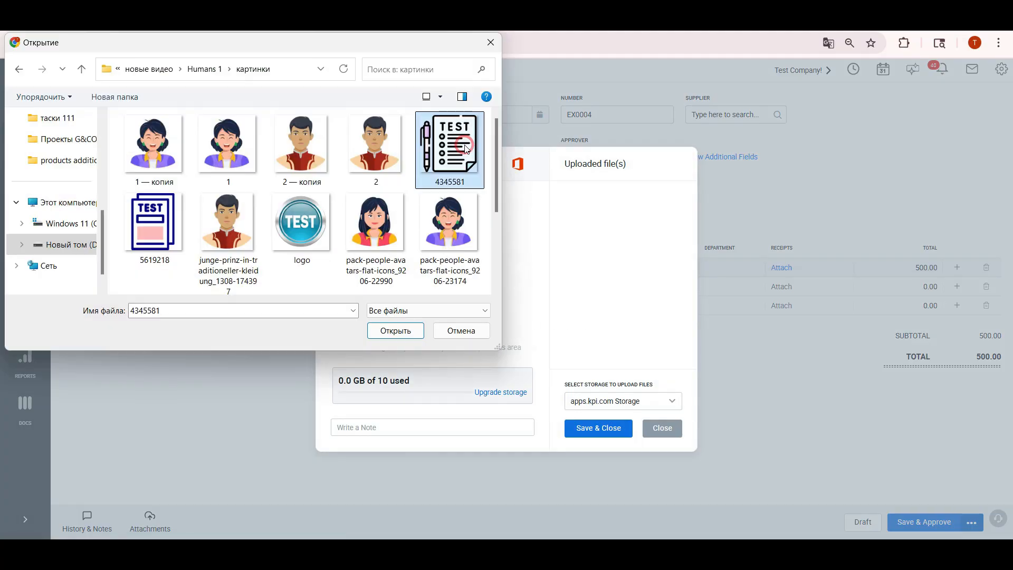
{"action": "left_click", "coordinate": [394, 331]}
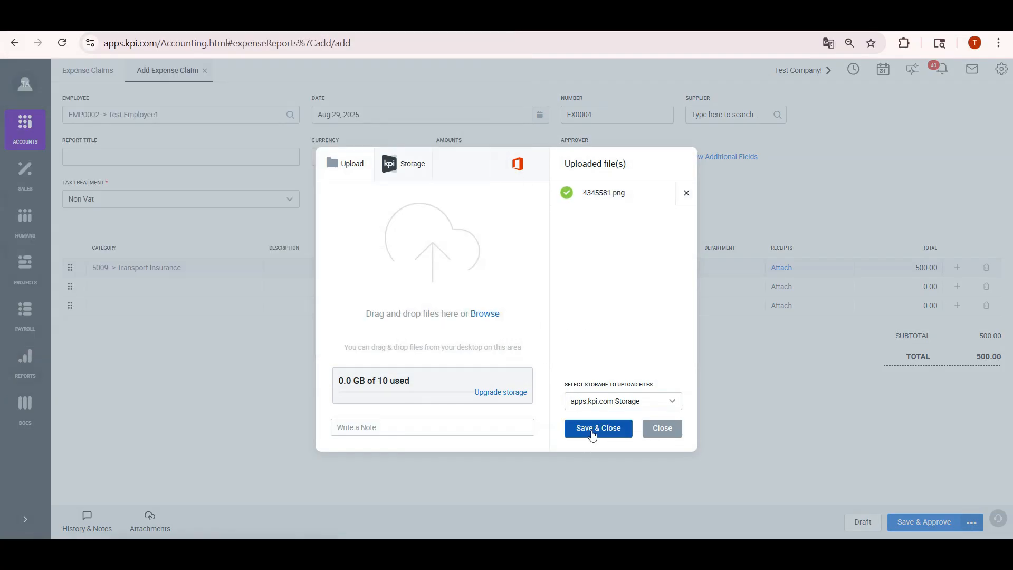
{"action": "left_click", "coordinate": [592, 432]}
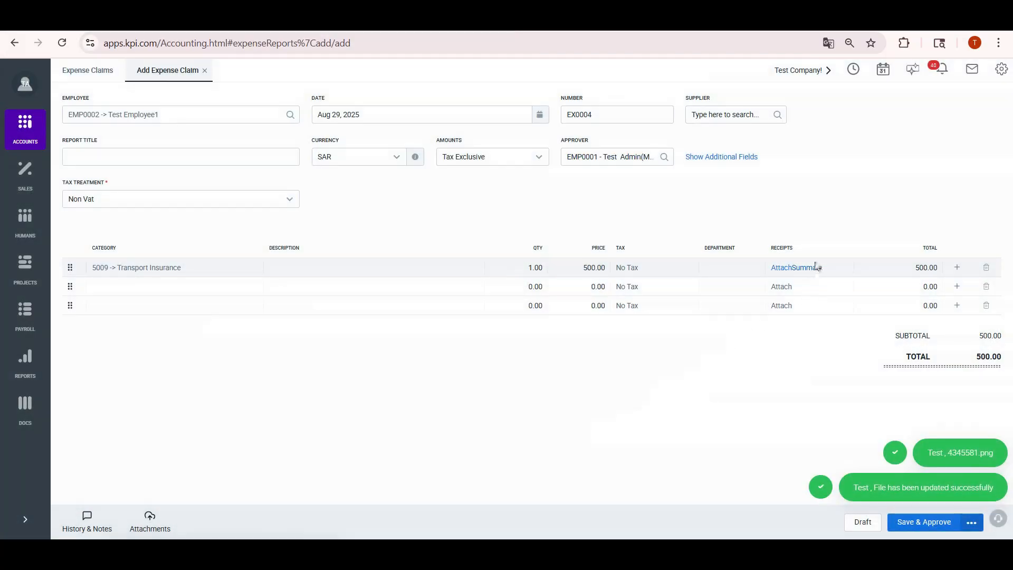
{"action": "left_click", "coordinate": [663, 157]}
Make Test Admin (Myself) the approver of EX0004 and save it as Approved
{"action": "left_click", "coordinate": [643, 228]}
{"action": "left_click", "coordinate": [953, 523]}
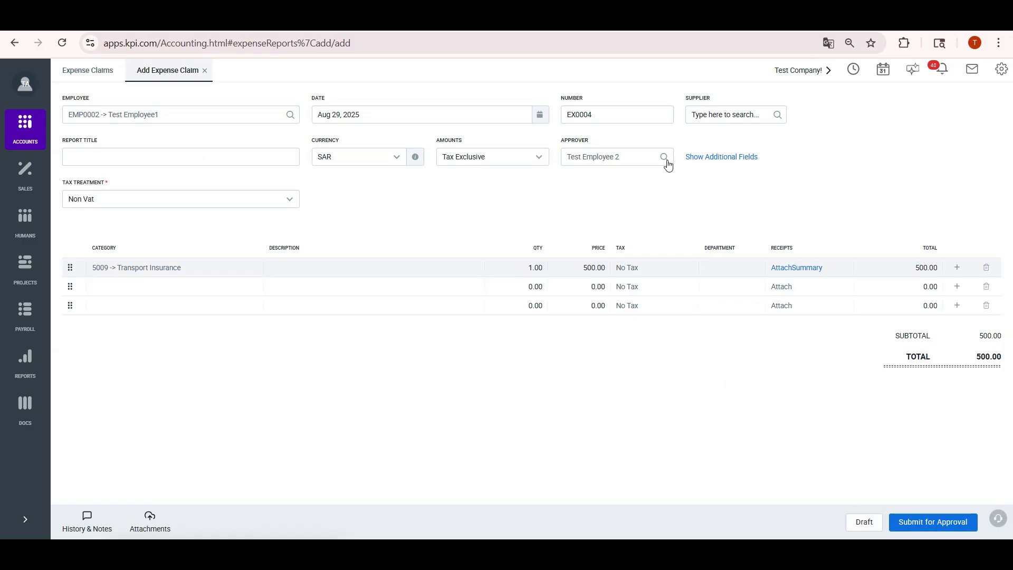
{"action": "left_click", "coordinate": [936, 524]}
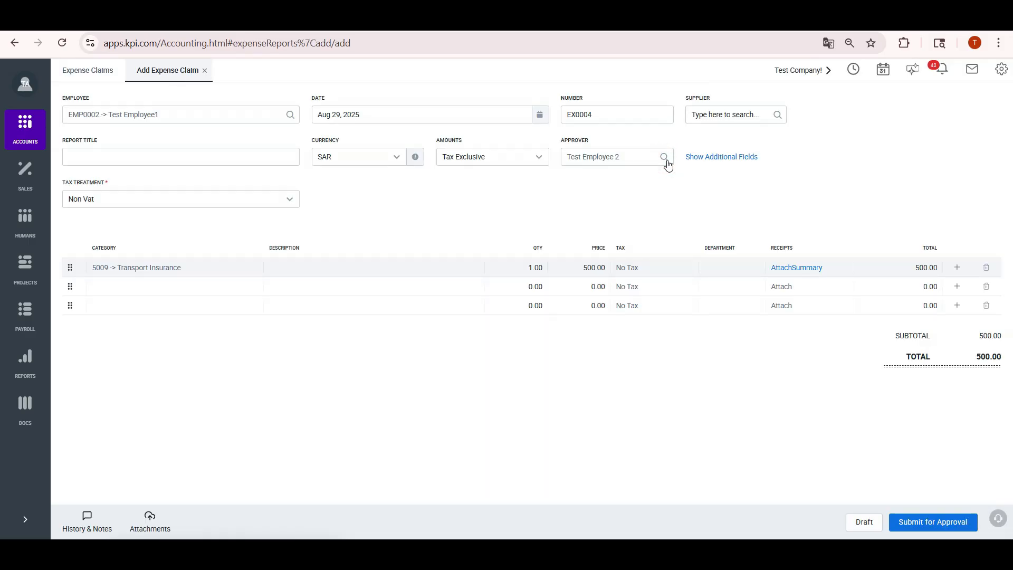
{"action": "left_click", "coordinate": [664, 159]}
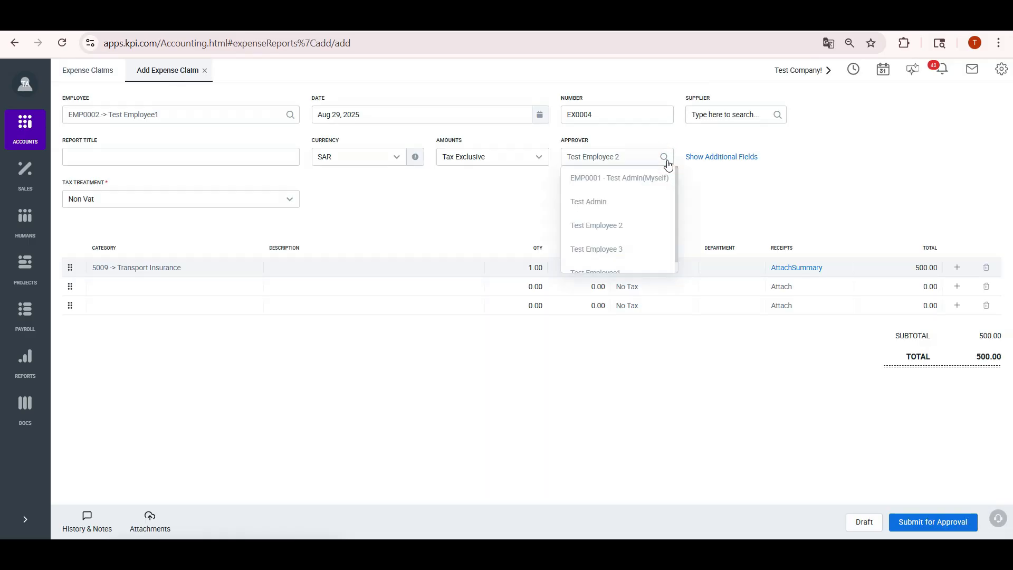
{"action": "left_click", "coordinate": [633, 180]}
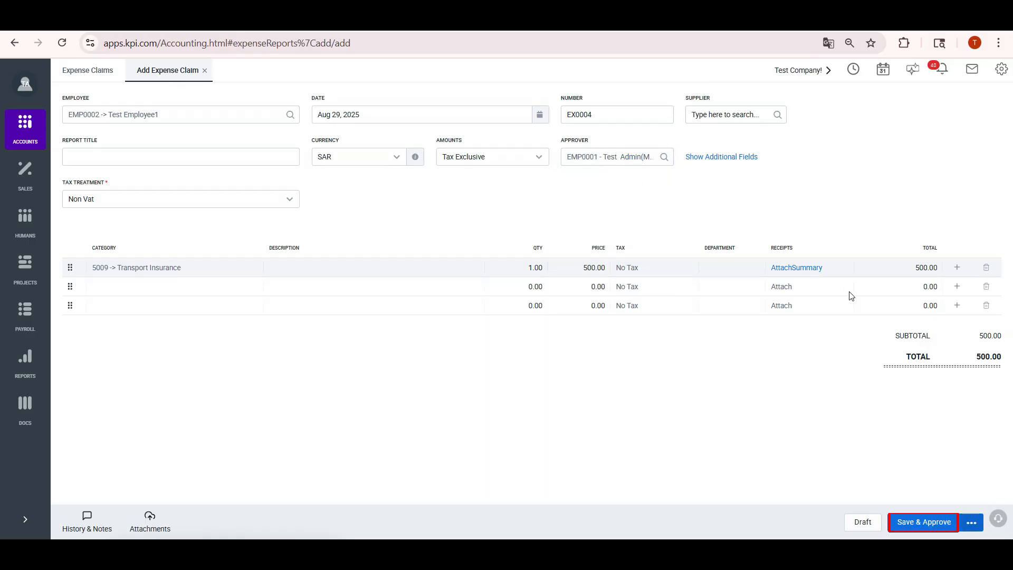
{"action": "left_click", "coordinate": [937, 523]}
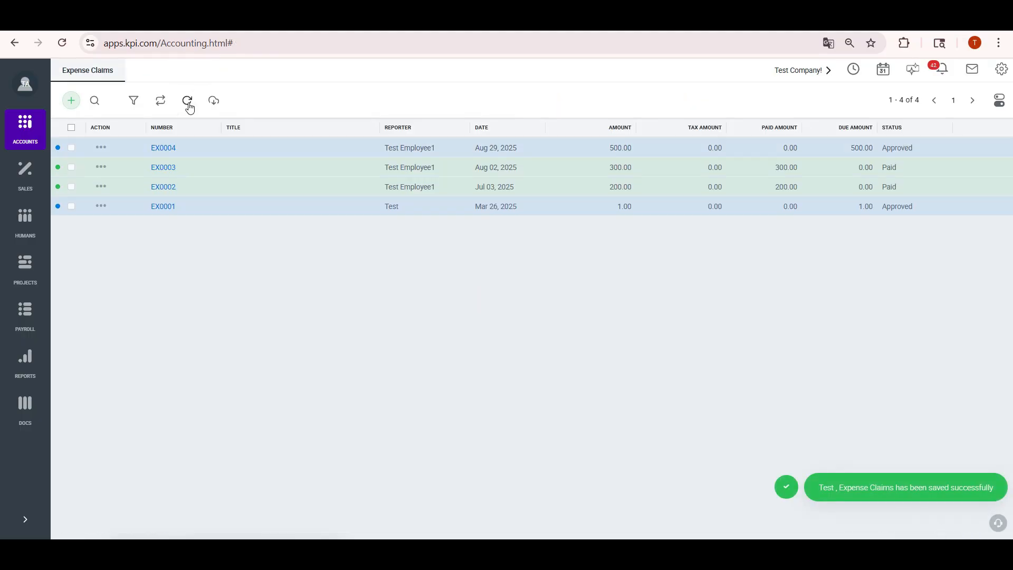
{"action": "left_click", "coordinate": [189, 103]}
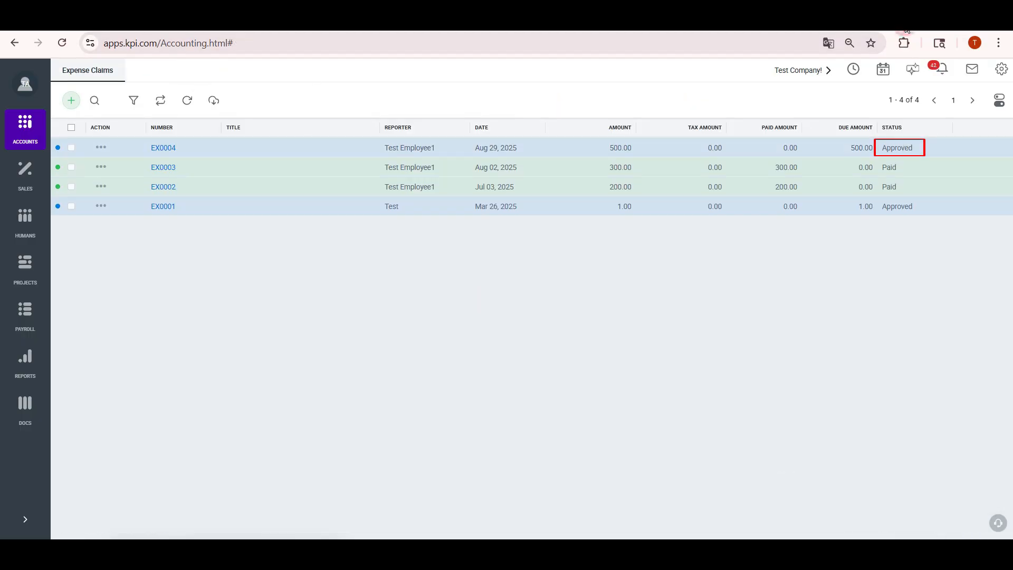
Record a 200 payment on EX0004 from Bank 2 SAR, leaving 300 due
{"action": "left_click", "coordinate": [165, 149]}
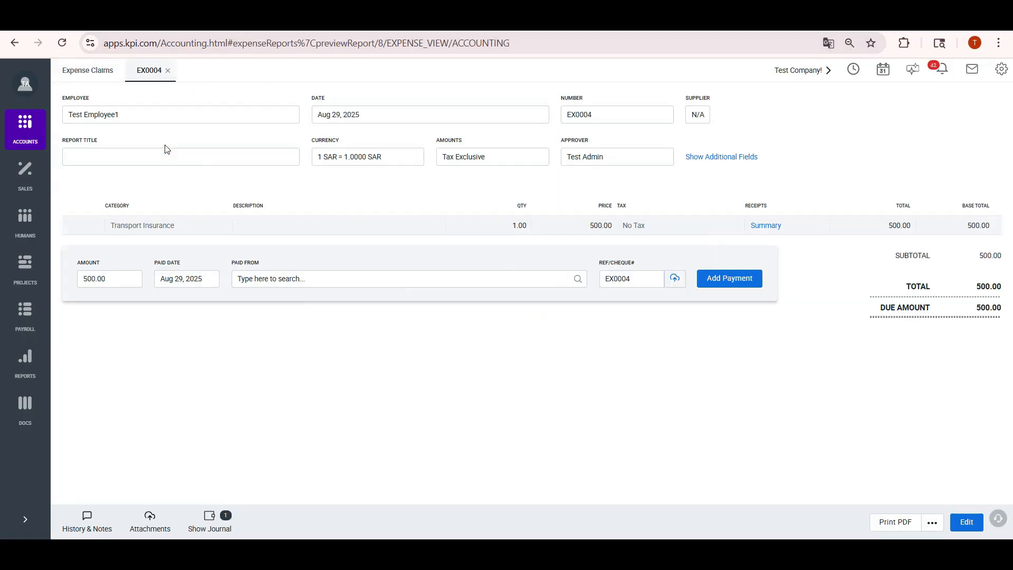
{"action": "left_click_drag", "start_coordinate": [125, 287], "coordinate": [79, 285]}
{"action": "left_click", "coordinate": [290, 278]}
{"action": "type", "text": "ba"}
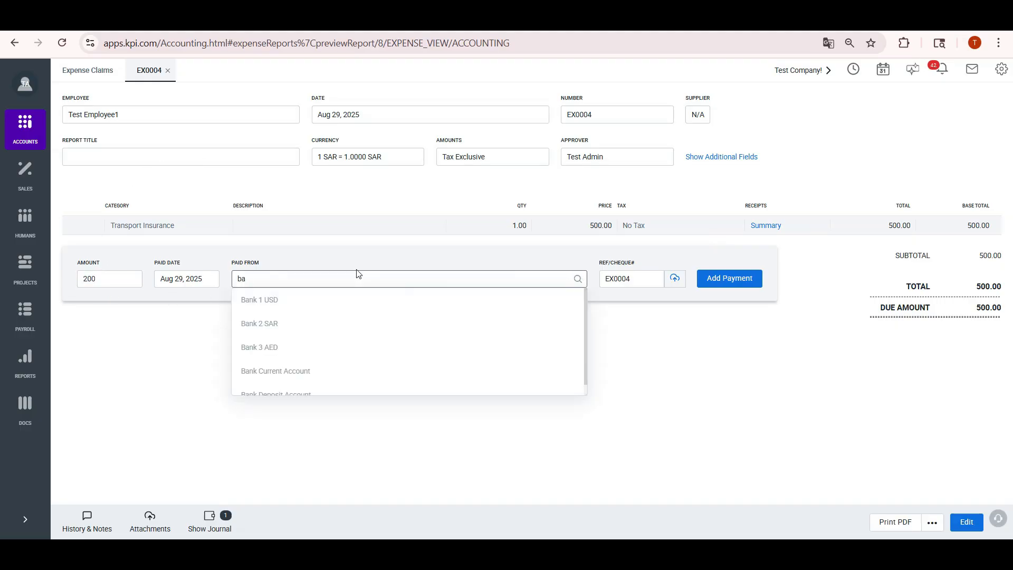
{"action": "left_click", "coordinate": [314, 328]}
{"action": "left_click", "coordinate": [723, 282]}
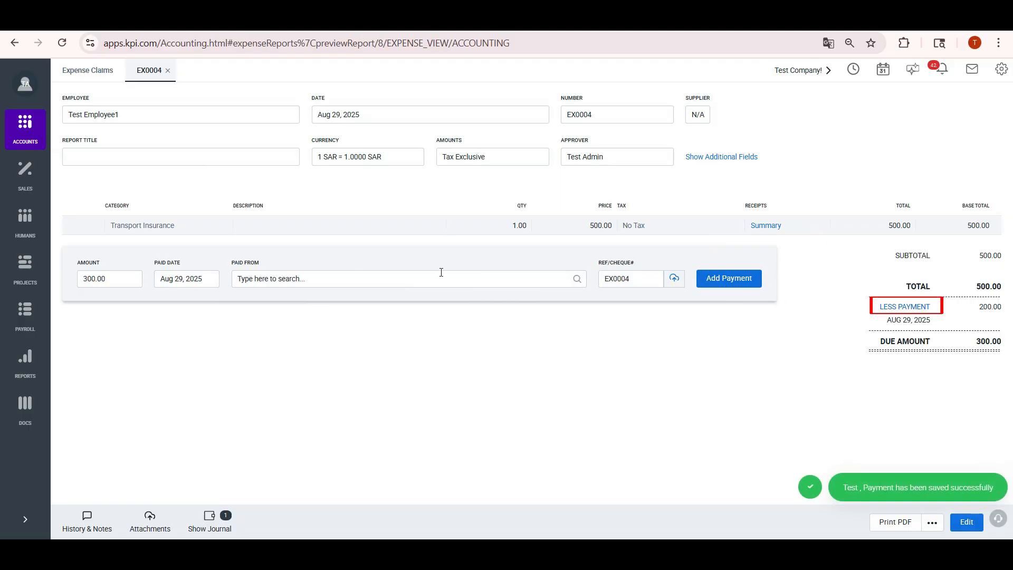
{"action": "left_click", "coordinate": [31, 330]}
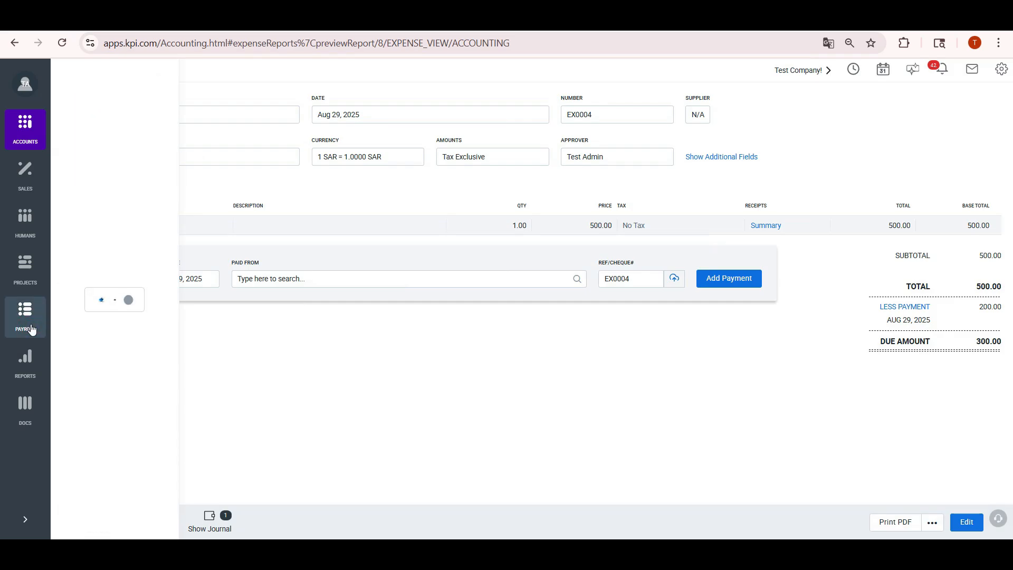
Create a new group payrun for All Employees
{"action": "left_click", "coordinate": [132, 173]}
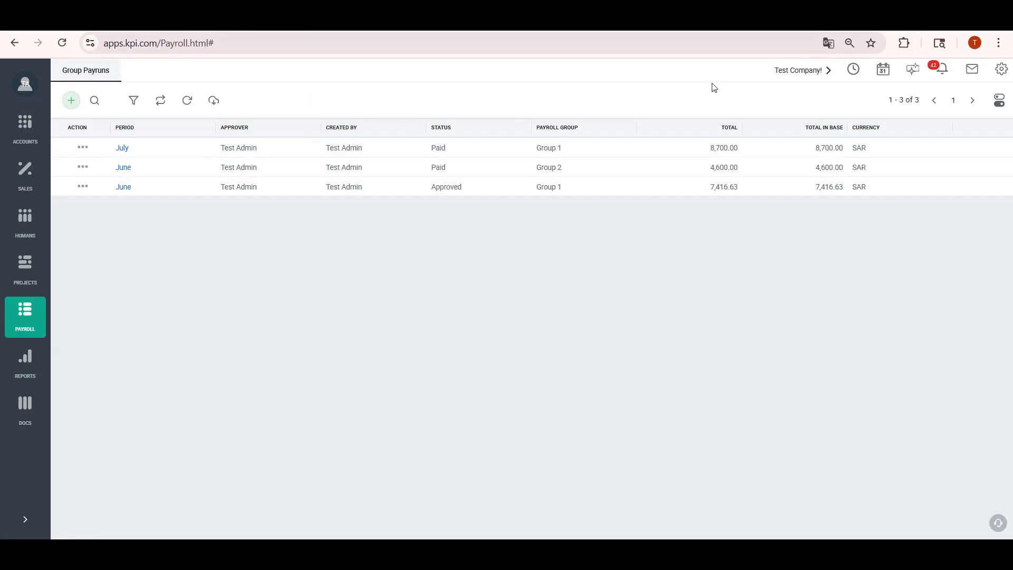
{"action": "left_click", "coordinate": [71, 100]}
{"action": "left_click", "coordinate": [290, 114]}
{"action": "left_click", "coordinate": [248, 138]}
Set EMP0002's 300 expense to be paid from Bank 2 SAR and save the payslip
{"action": "left_click", "coordinate": [172, 242]}
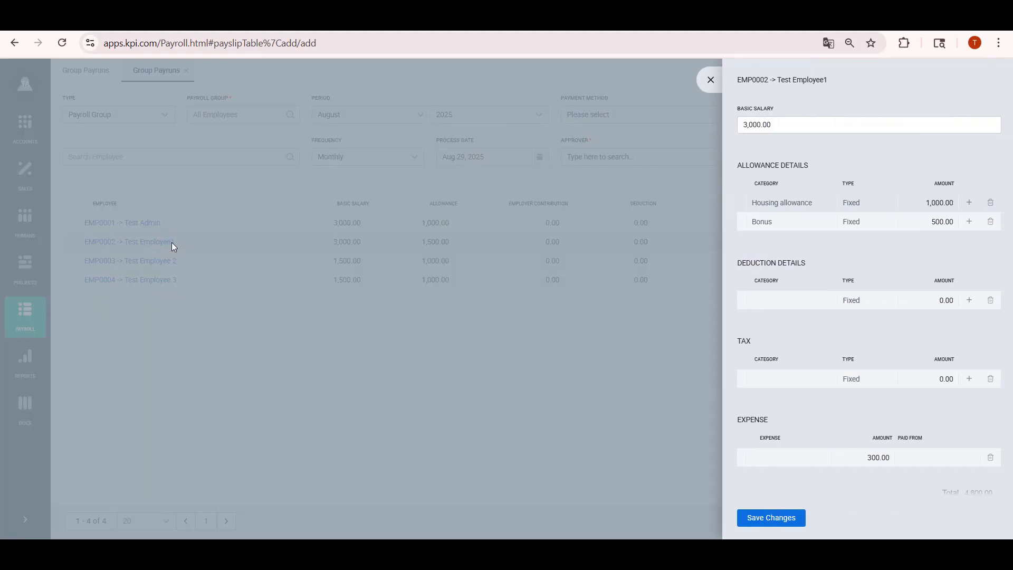
{"action": "left_click", "coordinate": [916, 459]}
{"action": "type", "text": "ba"}
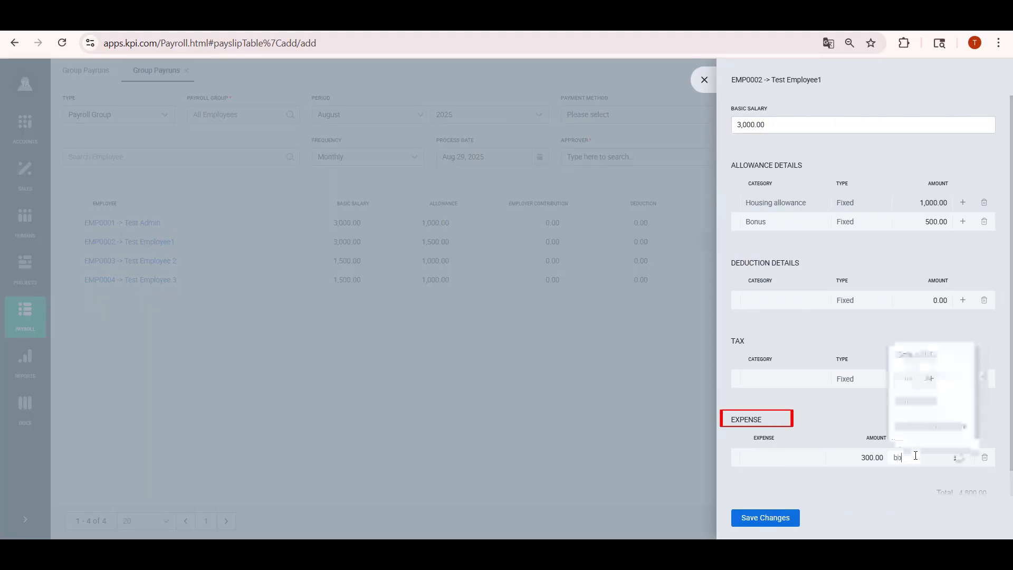
{"action": "left_click", "coordinate": [937, 380]}
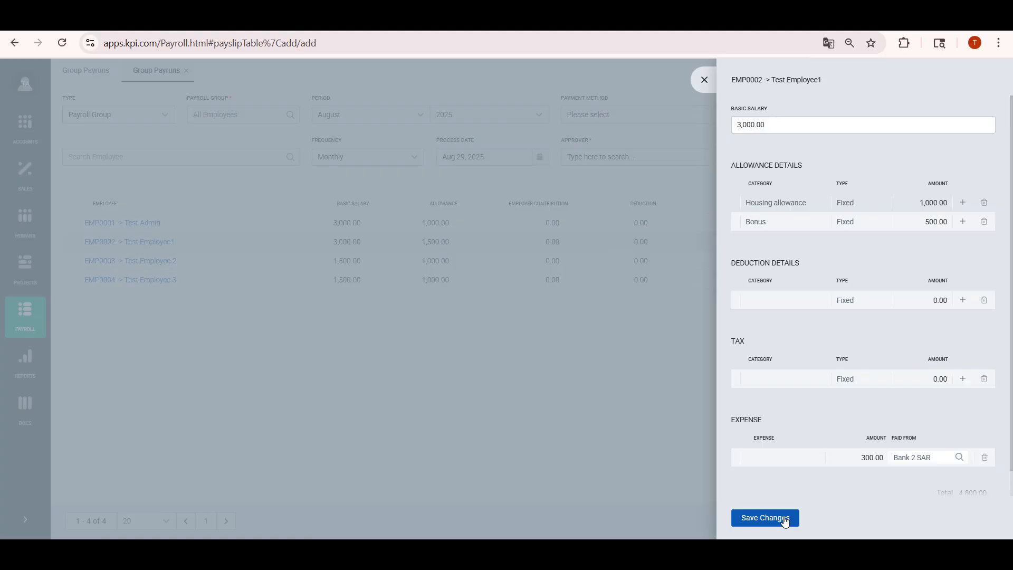
{"action": "left_click", "coordinate": [765, 516]}
Choose an approver and save-approve the August payrun
{"action": "left_click", "coordinate": [677, 176]}
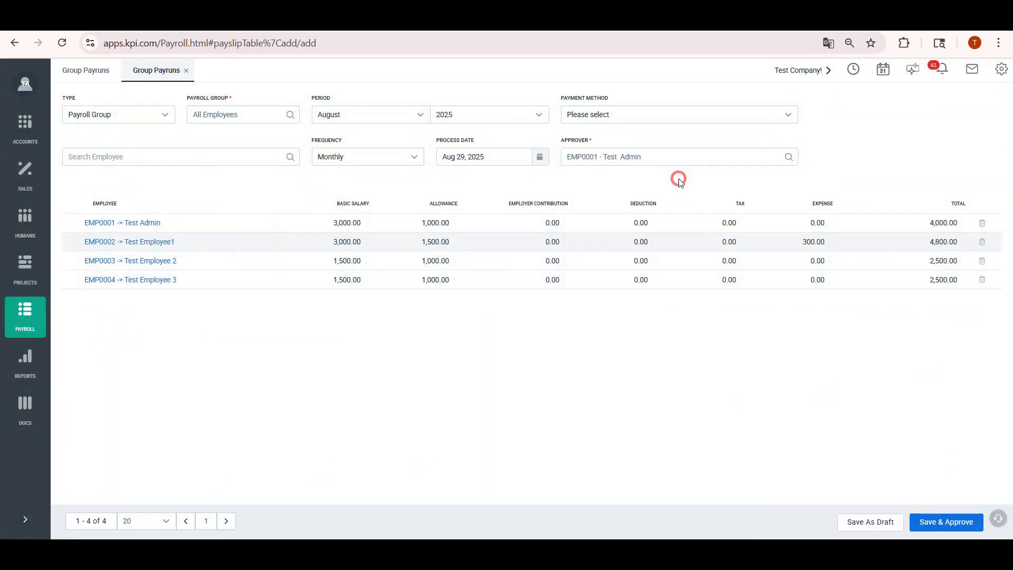
{"action": "left_click", "coordinate": [940, 526]}
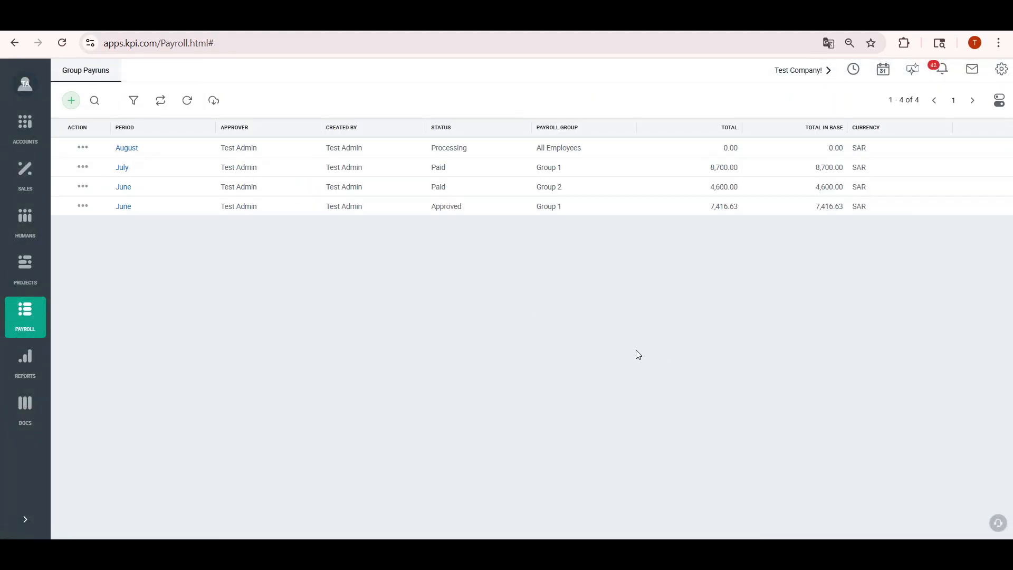
{"action": "left_click", "coordinate": [187, 100]}
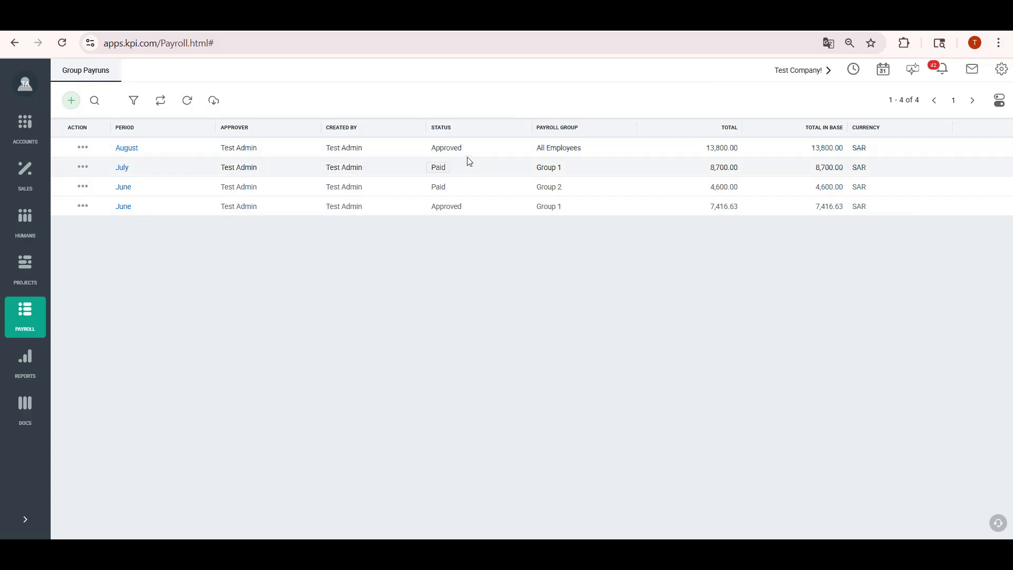
{"action": "left_click", "coordinate": [21, 144]}
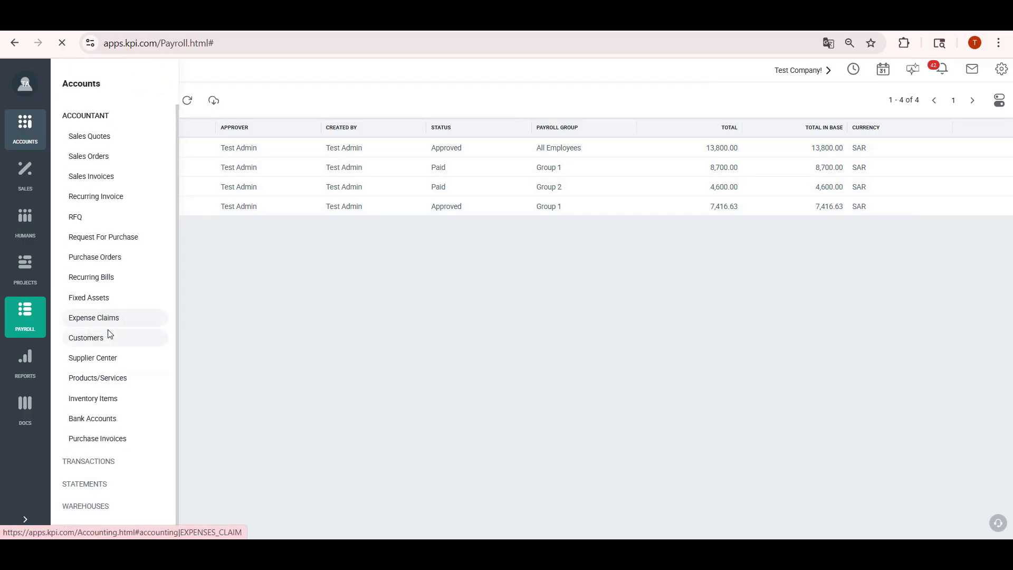
{"action": "left_click", "coordinate": [108, 317]}
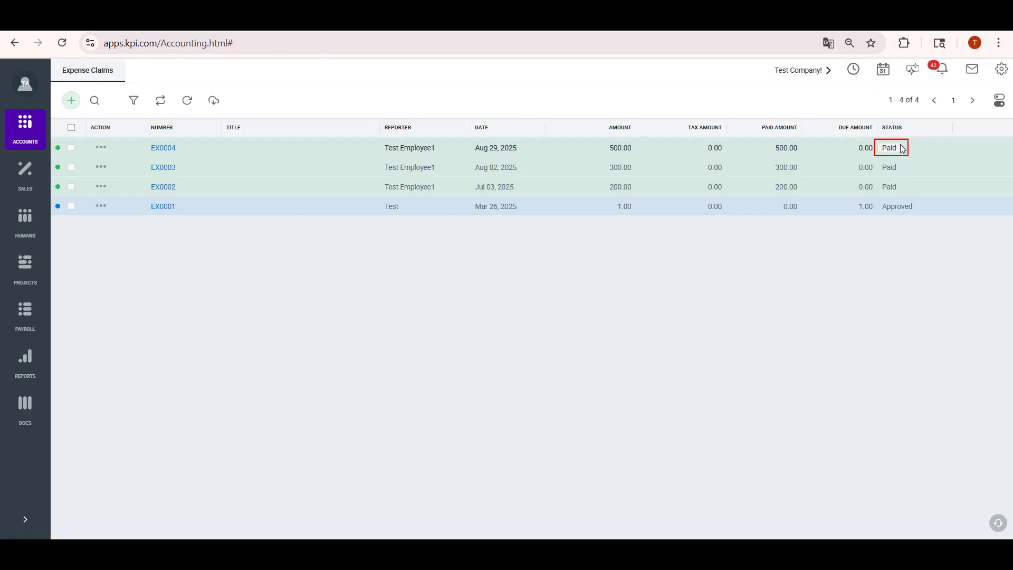
{"action": "left_click", "coordinate": [174, 152]}
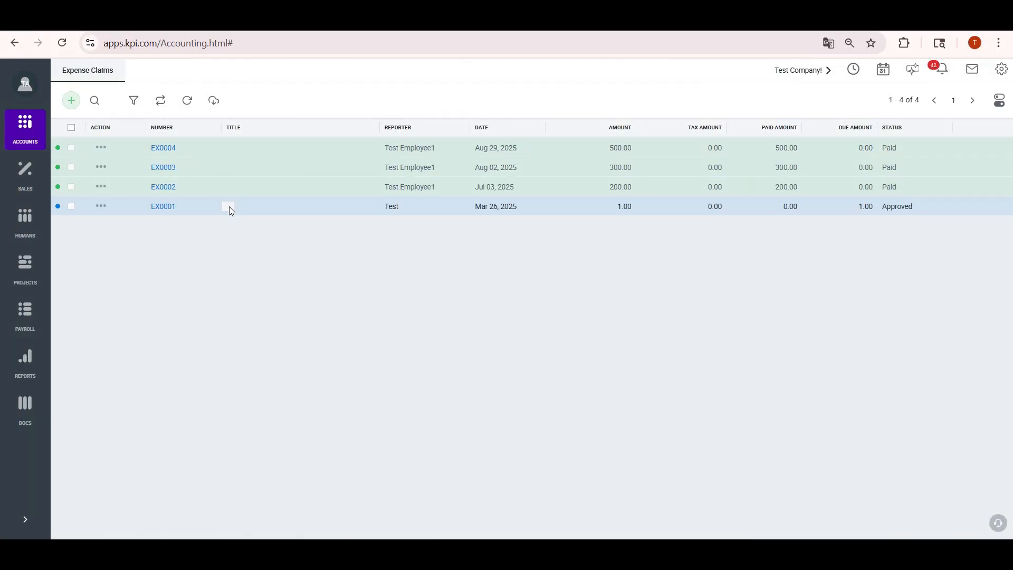
{"action": "left_click", "coordinate": [74, 104]}
Start a new company expense claim for Supplier 1
{"action": "left_click", "coordinate": [95, 122]}
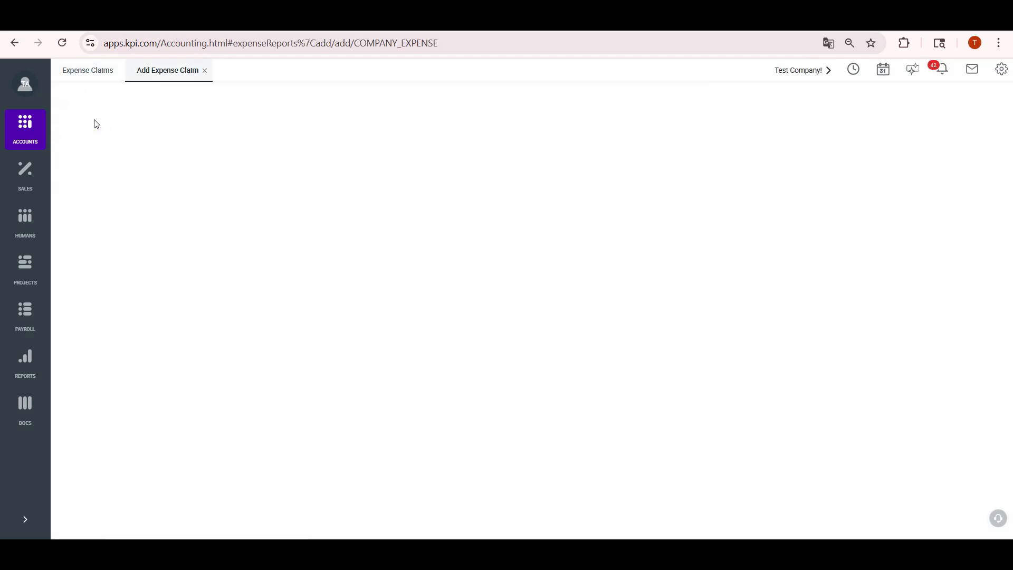
{"action": "left_click", "coordinate": [203, 116]}
{"action": "type", "text": "sul s"}
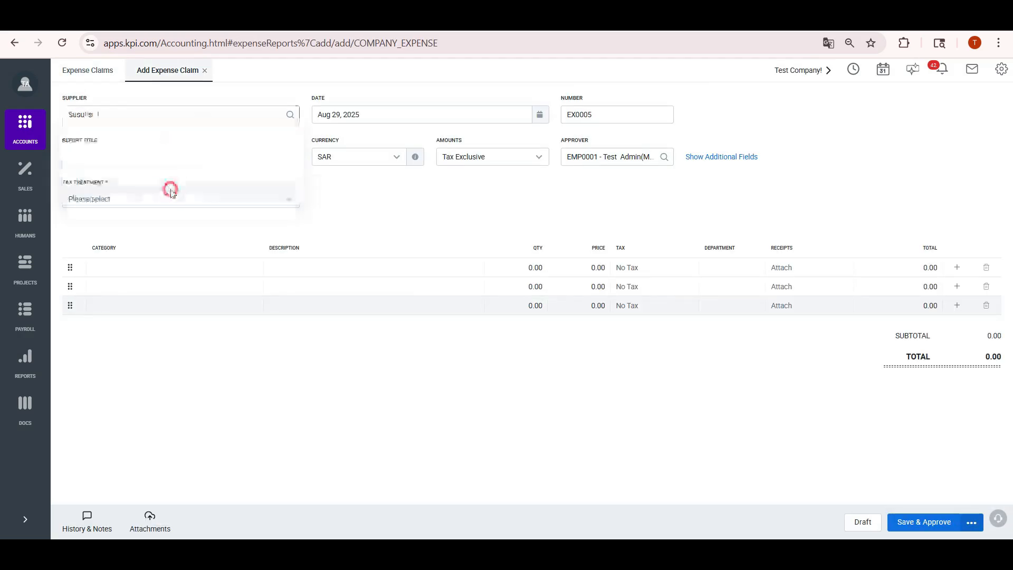
{"action": "left_click", "coordinate": [170, 190]}
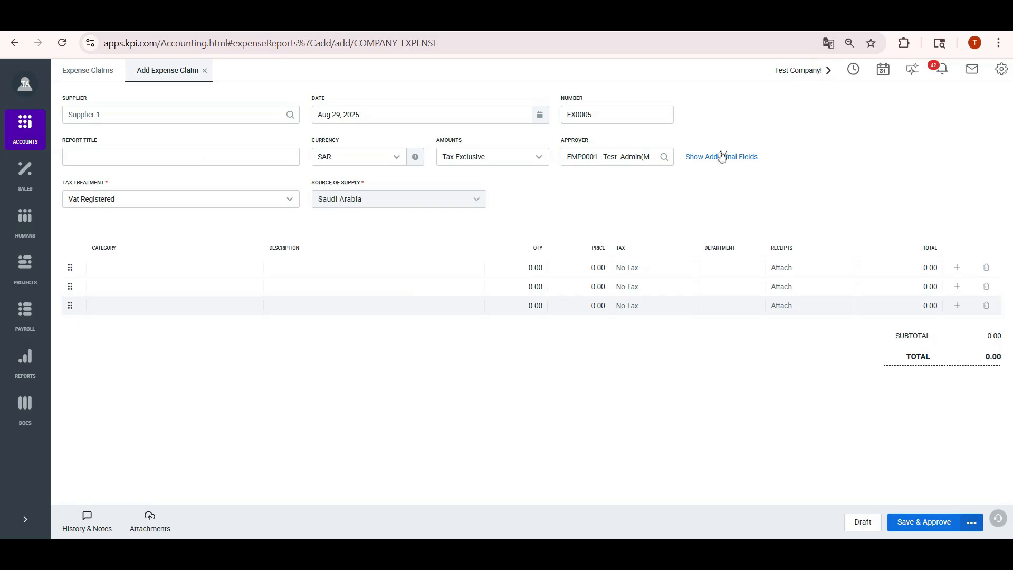
Set the claim's Related Project to Test Project 2 in the additional fields
{"action": "left_click", "coordinate": [722, 156]}
{"action": "left_click", "coordinate": [819, 110]}
{"action": "left_click", "coordinate": [844, 193]}
{"action": "left_click", "coordinate": [851, 264]}
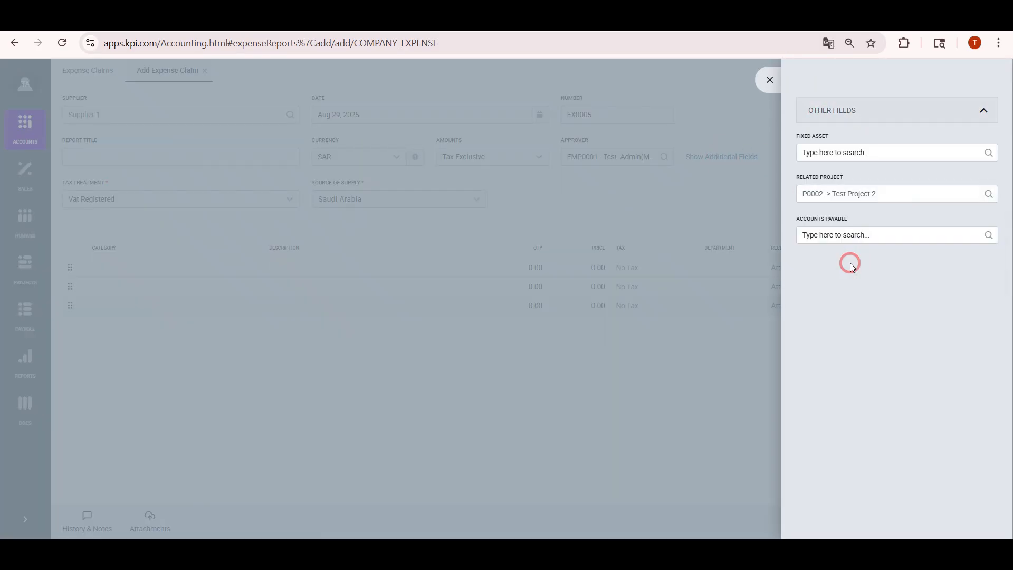
{"action": "left_click", "coordinate": [770, 80]}
{"action": "left_click", "coordinate": [1001, 71]}
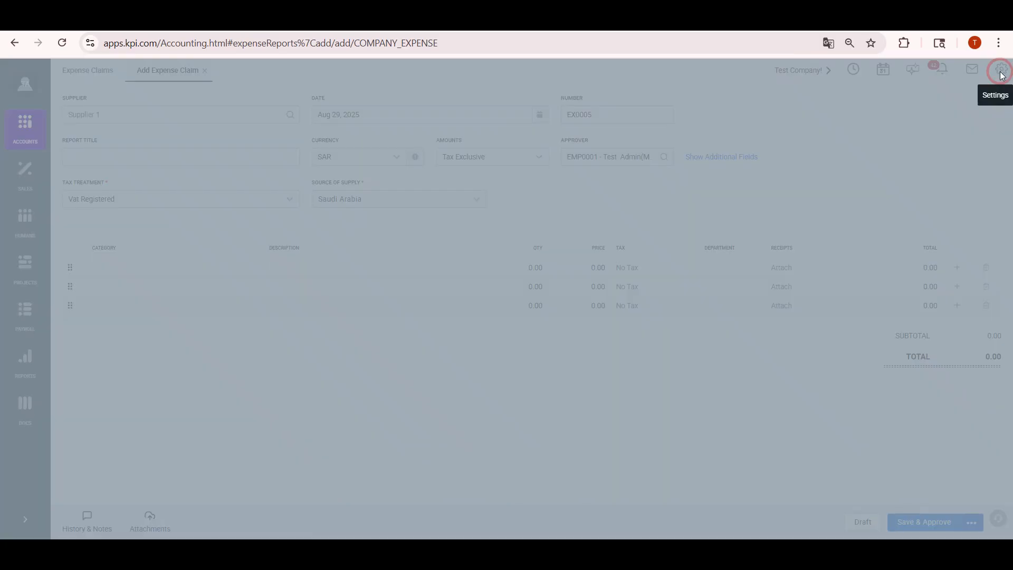
Switch on Landed Cost under Financial Settings' additional settings and save
{"action": "left_click", "coordinate": [891, 177]}
{"action": "left_click", "coordinate": [902, 221]}
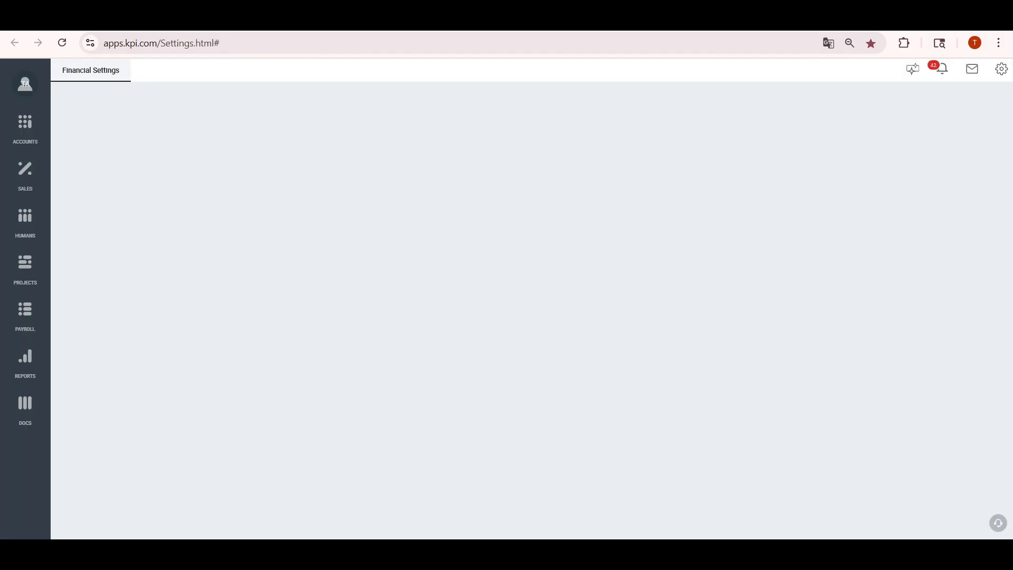
{"action": "left_click", "coordinate": [151, 355]}
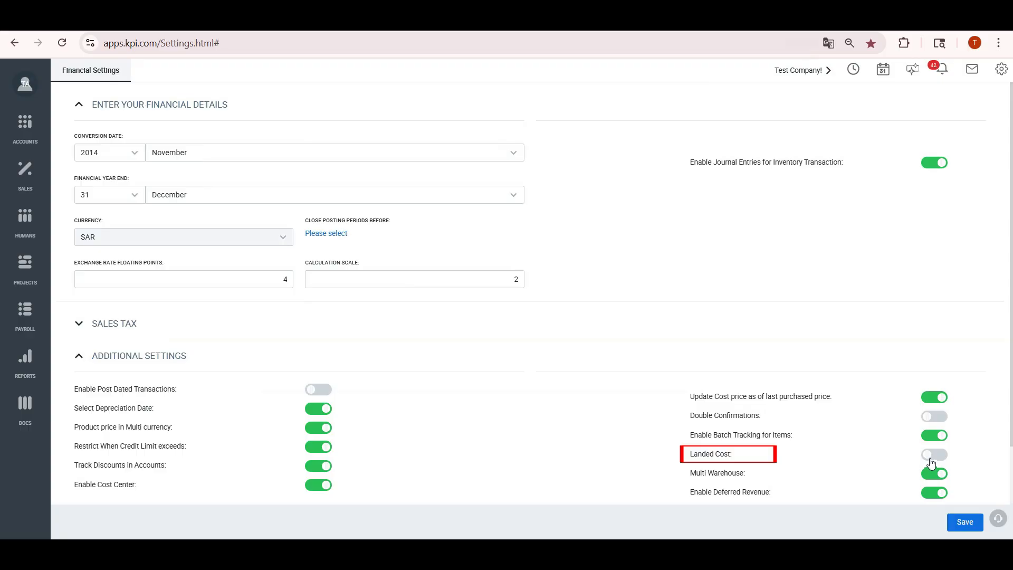
{"action": "left_click", "coordinate": [933, 457]}
{"action": "left_click", "coordinate": [965, 524]}
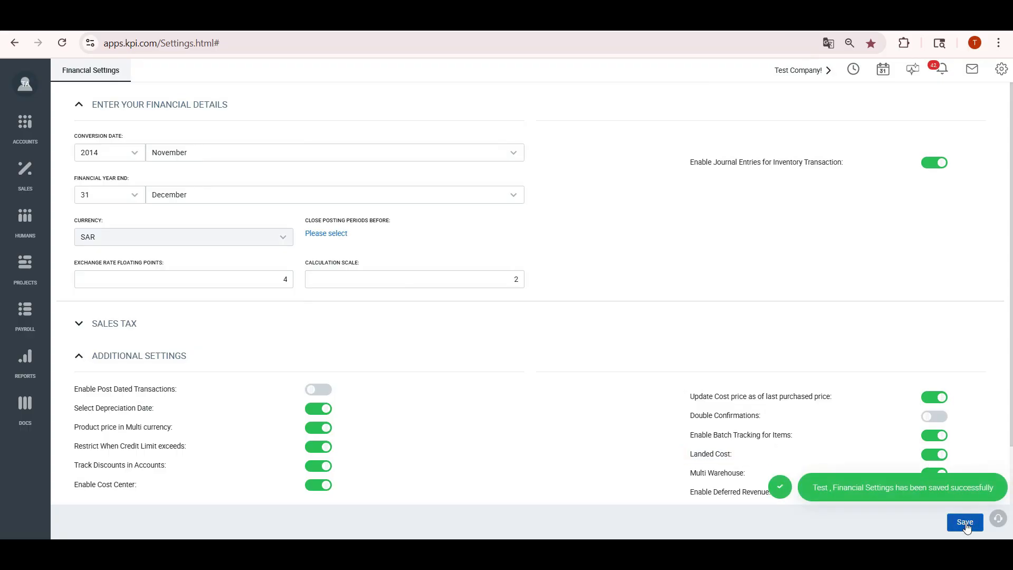
{"action": "mouse_move", "coordinate": [23, 130]}
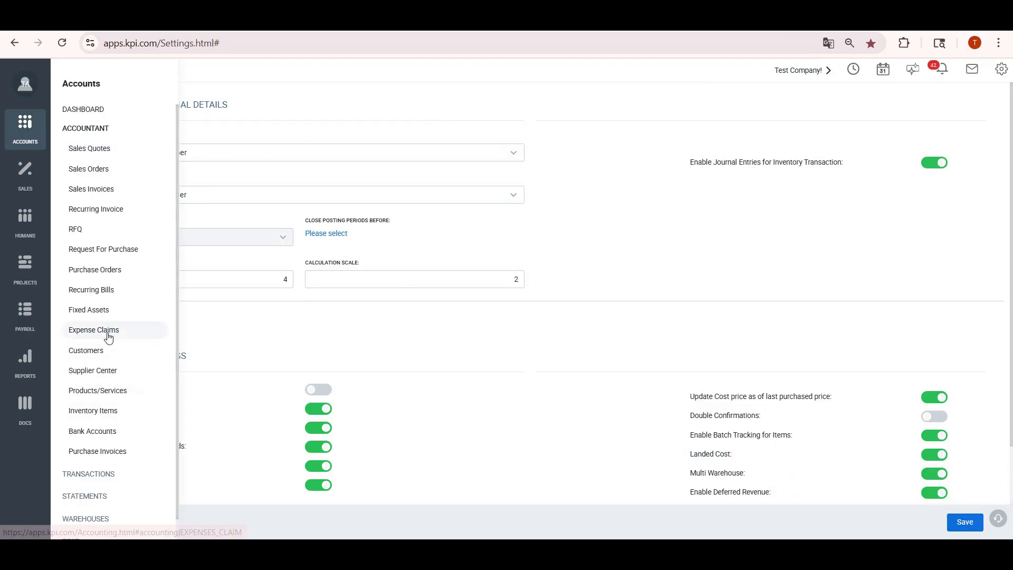
{"action": "left_click", "coordinate": [74, 330]}
Set the claim's Related PO to PO0001
{"action": "left_click", "coordinate": [728, 157]}
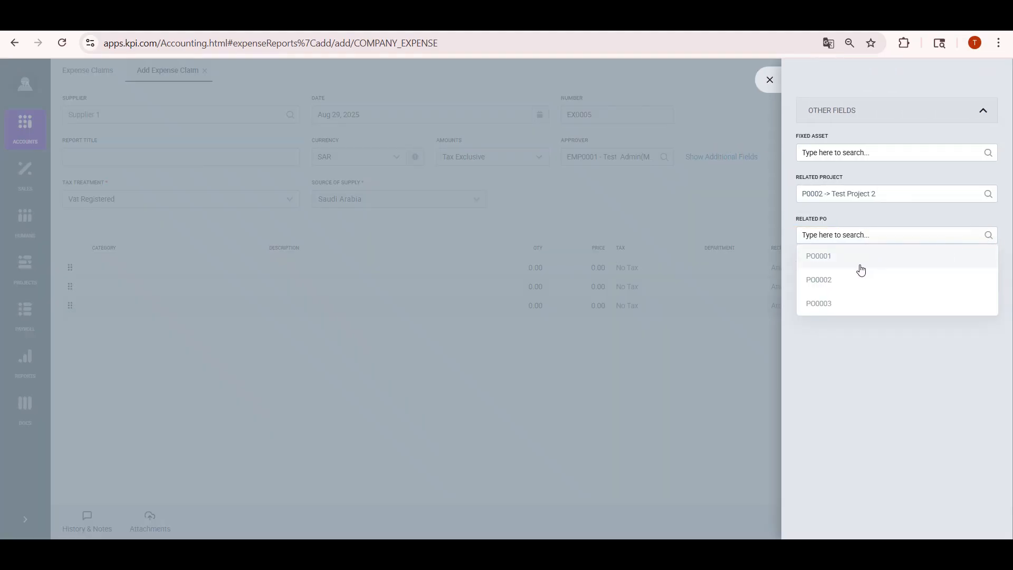
{"action": "left_click", "coordinate": [859, 268]}
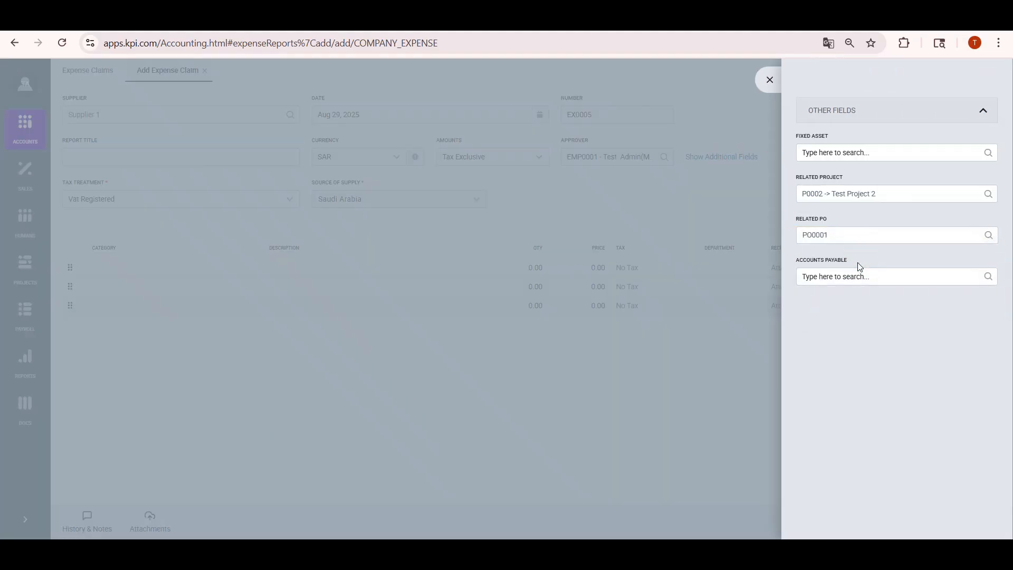
{"action": "left_click", "coordinate": [768, 82]}
Add a 5009 Transport Insurance line priced 600 with receipt logo.jpg attached
{"action": "left_click", "coordinate": [109, 269]}
{"action": "type", "text": "tra"}
{"action": "left_click", "coordinate": [129, 319]}
{"action": "left_click", "coordinate": [516, 270]}
{"action": "left_click", "coordinate": [587, 267]}
{"action": "type", "text": "60"}
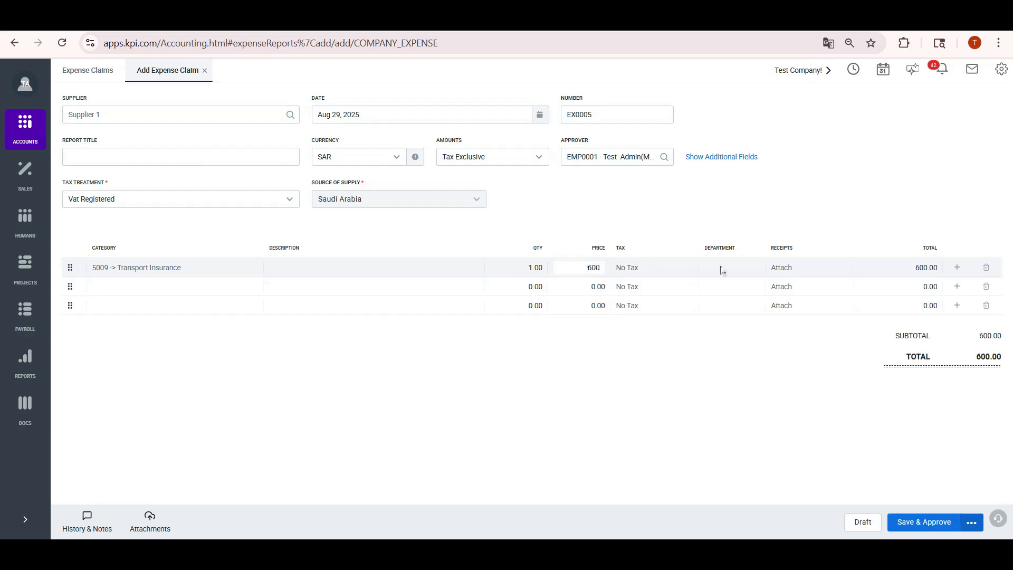
{"action": "left_click", "coordinate": [783, 269]}
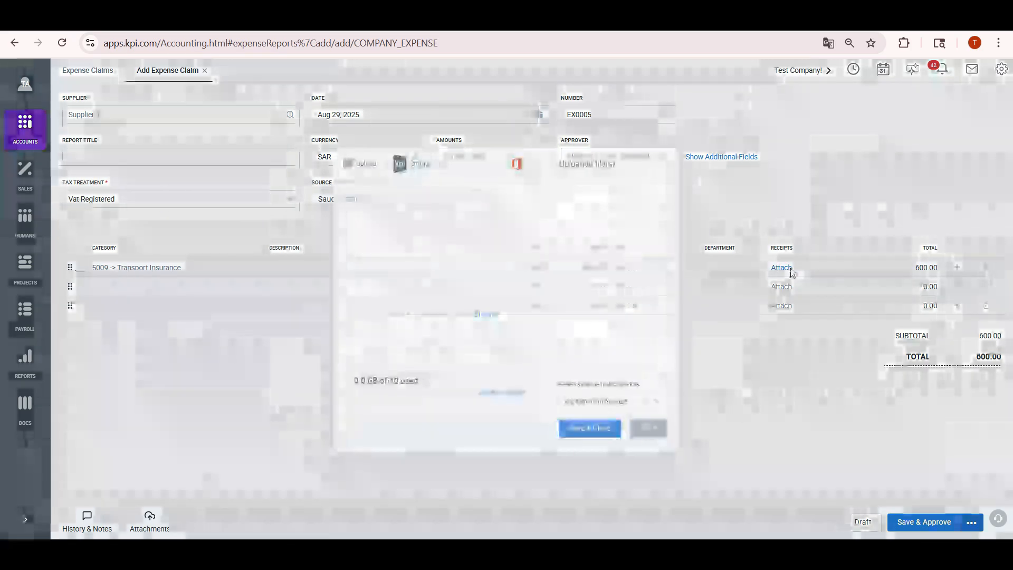
{"action": "left_click", "coordinate": [480, 317]}
{"action": "double_click", "coordinate": [300, 221]}
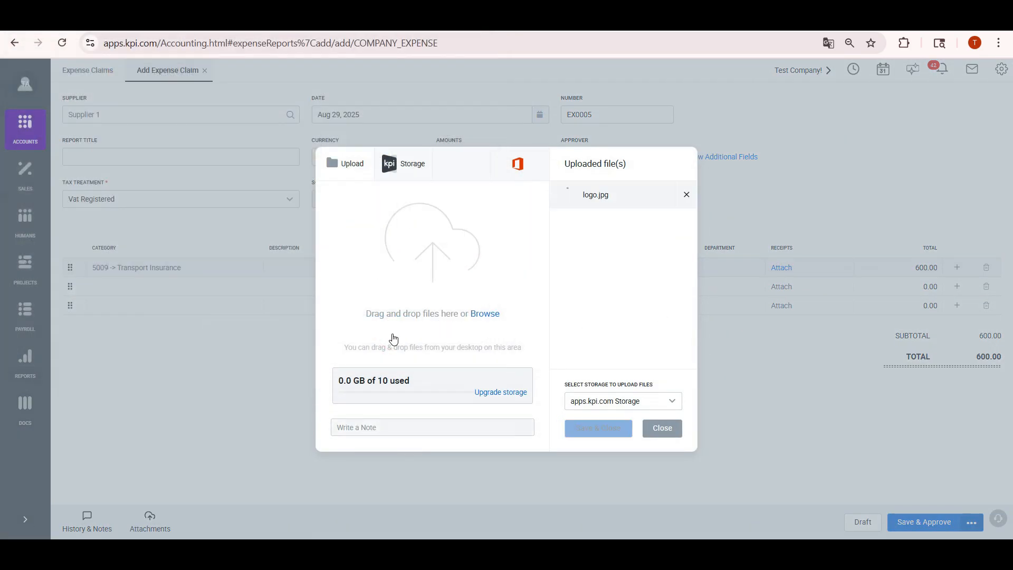
{"action": "left_click", "coordinate": [599, 428]}
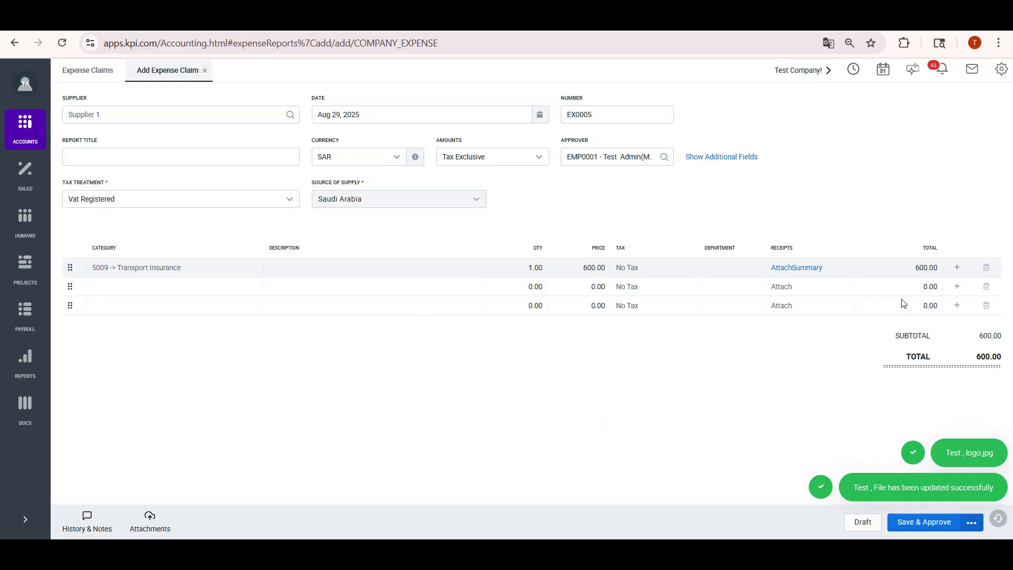
Add a 7400 Airfare line priced 3000 and save-approve the claim
{"action": "left_click", "coordinate": [957, 286]}
{"action": "left_click", "coordinate": [248, 287]}
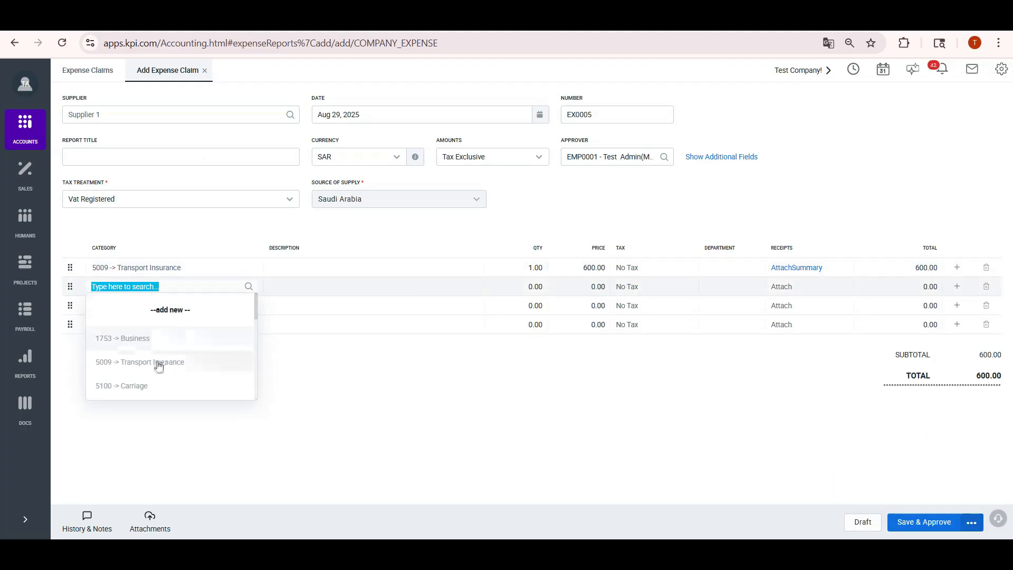
{"action": "type", "text": "ai"}
{"action": "left_click", "coordinate": [131, 363]}
{"action": "left_click", "coordinate": [582, 290]}
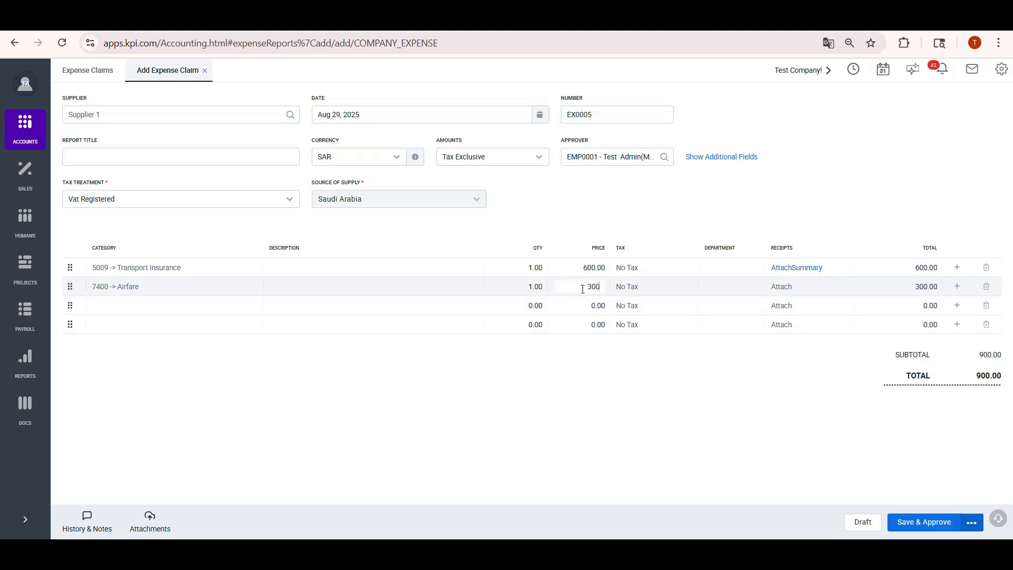
{"action": "type", "text": "3000"}
{"action": "left_click", "coordinate": [924, 522]}
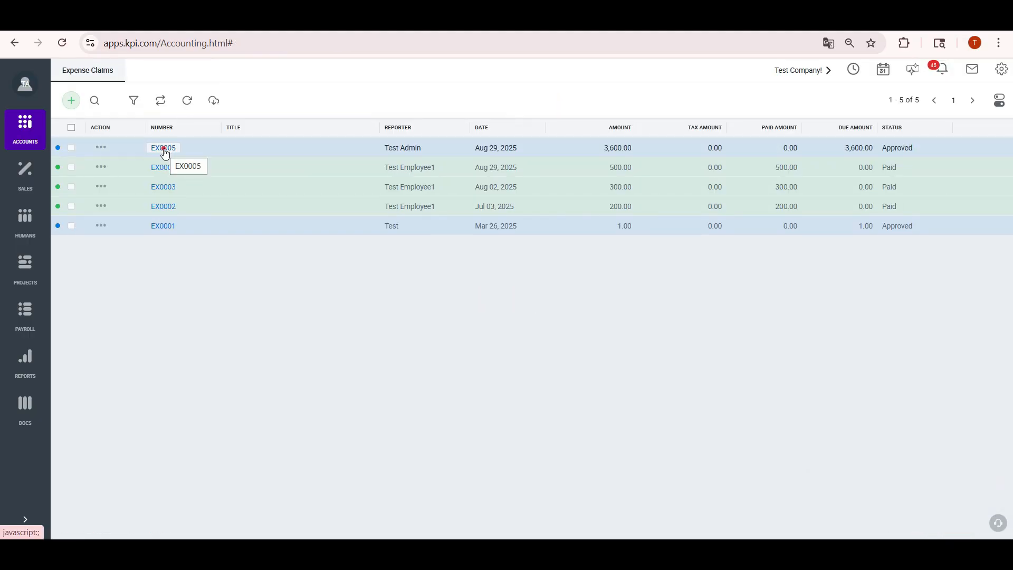
{"action": "left_click", "coordinate": [165, 151]}
Start a supplier payment to Supplier 1 from account 1751 Bank 2 SAR
{"action": "left_click", "coordinate": [24, 129]}
{"action": "left_click", "coordinate": [106, 482]}
{"action": "left_click", "coordinate": [161, 322]}
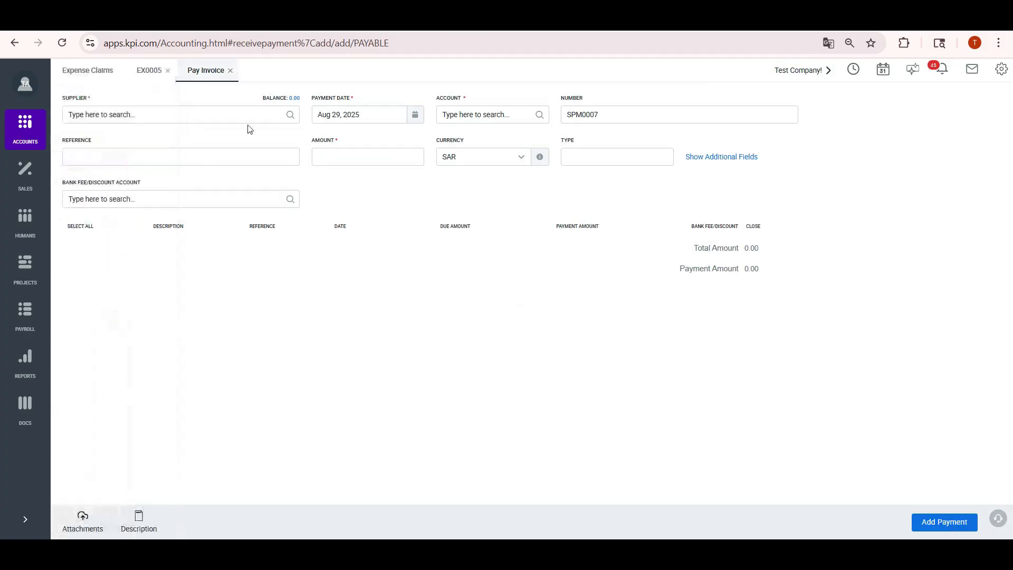
{"action": "left_click", "coordinate": [287, 115]}
{"action": "left_click", "coordinate": [197, 165]}
{"action": "left_click", "coordinate": [534, 113]}
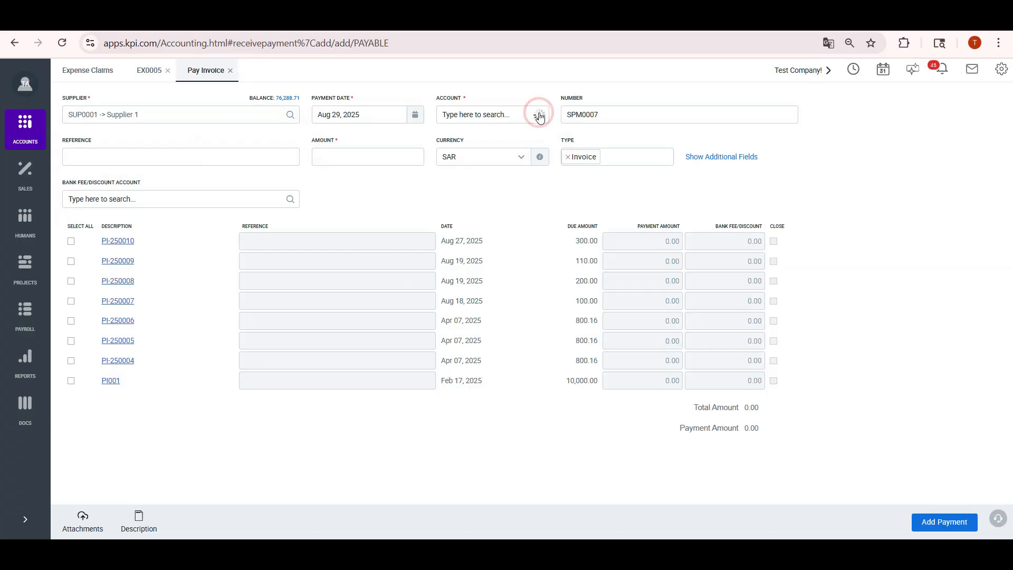
{"action": "left_click", "coordinate": [507, 183]}
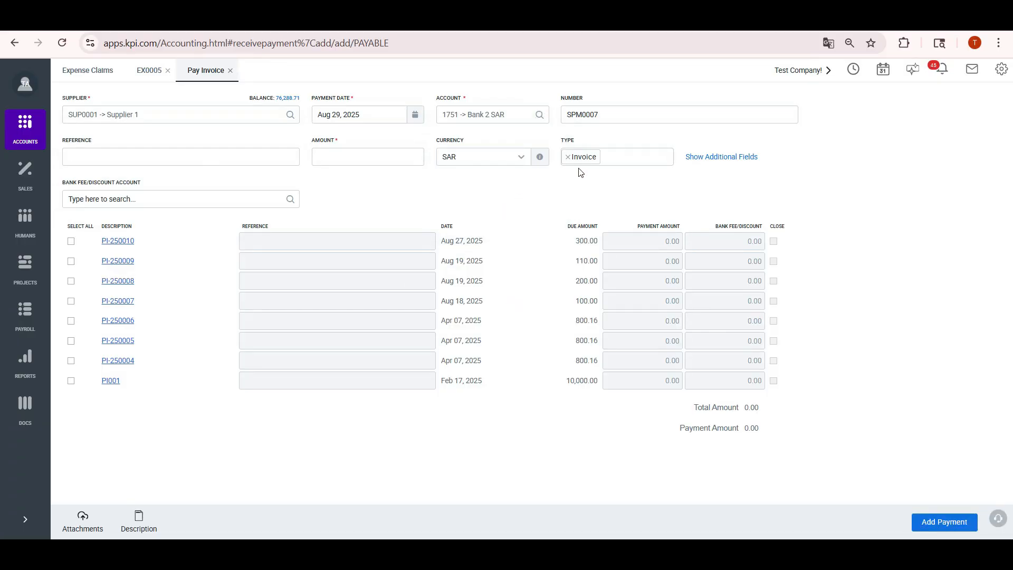
Apply 2,000 of the payment to expense claim EX0005
{"action": "left_click", "coordinate": [568, 157]}
{"action": "left_click", "coordinate": [595, 210]}
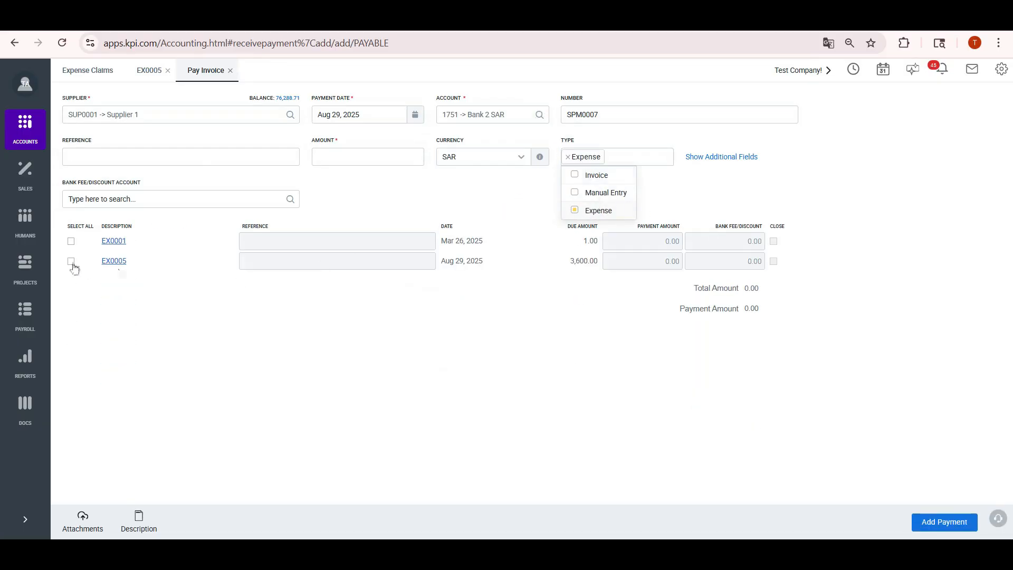
{"action": "left_click", "coordinate": [72, 261]}
{"action": "type", "text": "2000"}
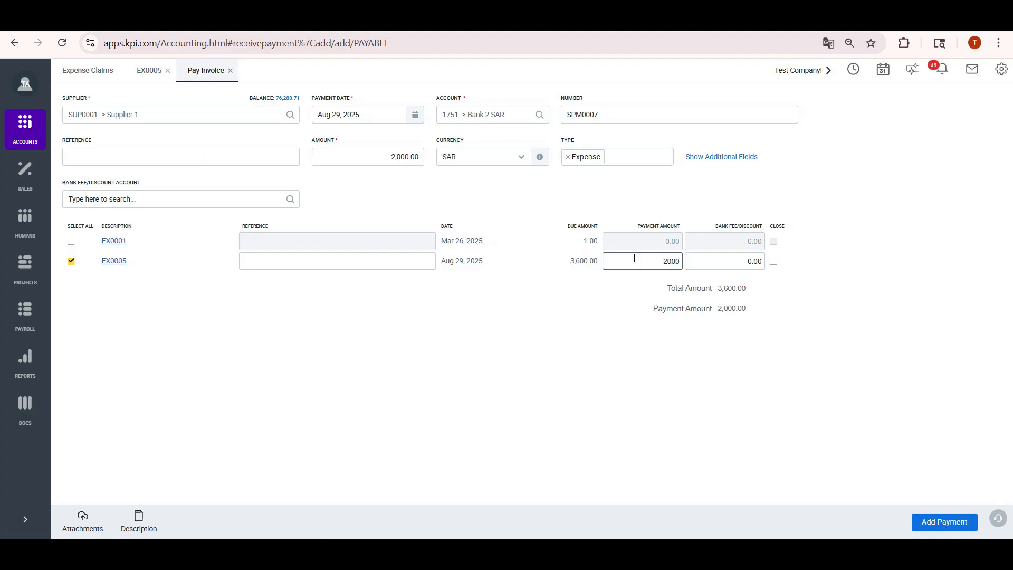
{"action": "left_click", "coordinate": [939, 522]}
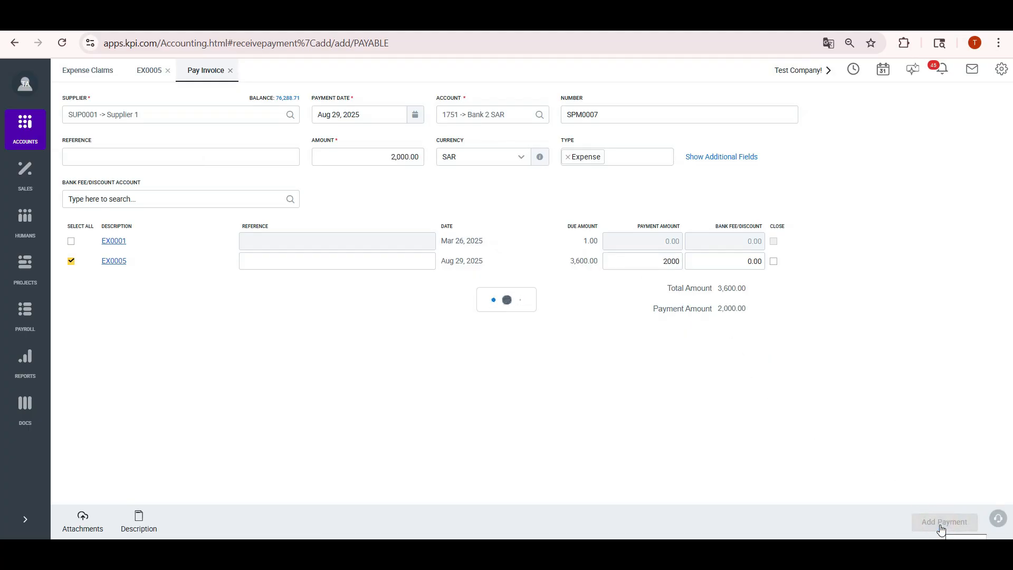
{"action": "left_click", "coordinate": [168, 70]}
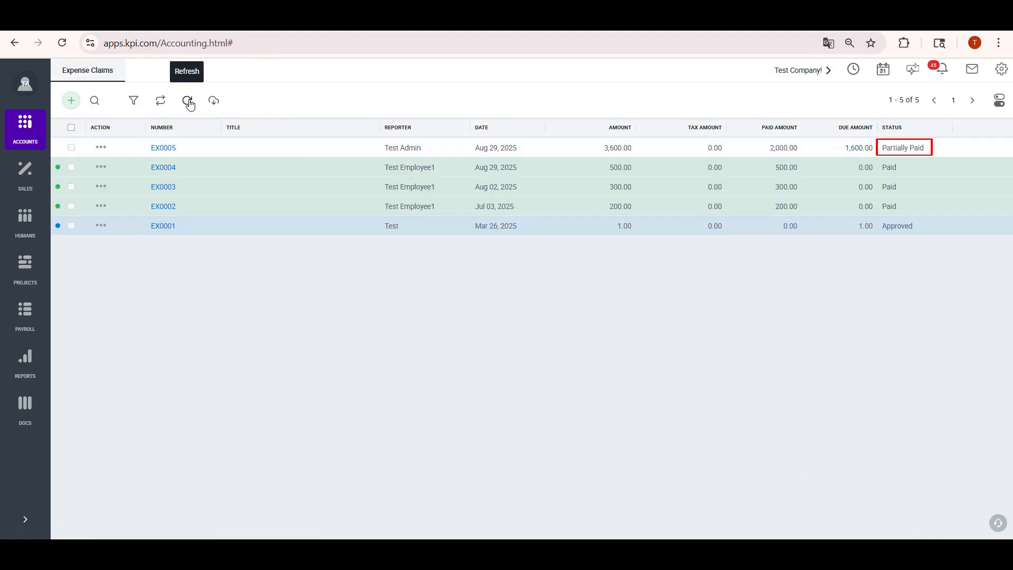
Pay EX0005's remaining 1,600 from Bank 2 SAR, then start a new manual journal entry
{"action": "left_click", "coordinate": [167, 151]}
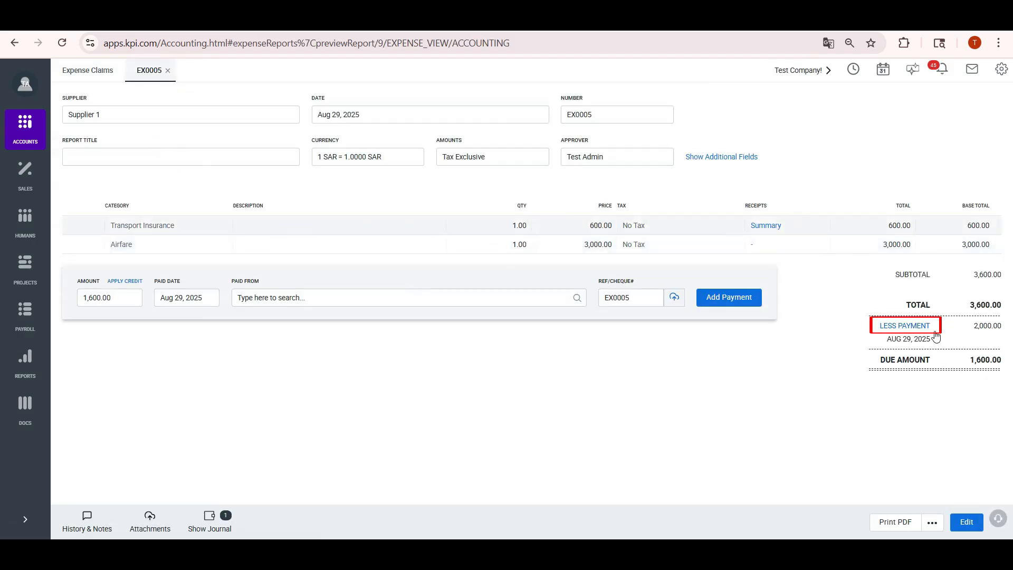
{"action": "left_click", "coordinate": [248, 298]}
{"action": "type", "text": "ba"}
{"action": "left_click", "coordinate": [285, 341]}
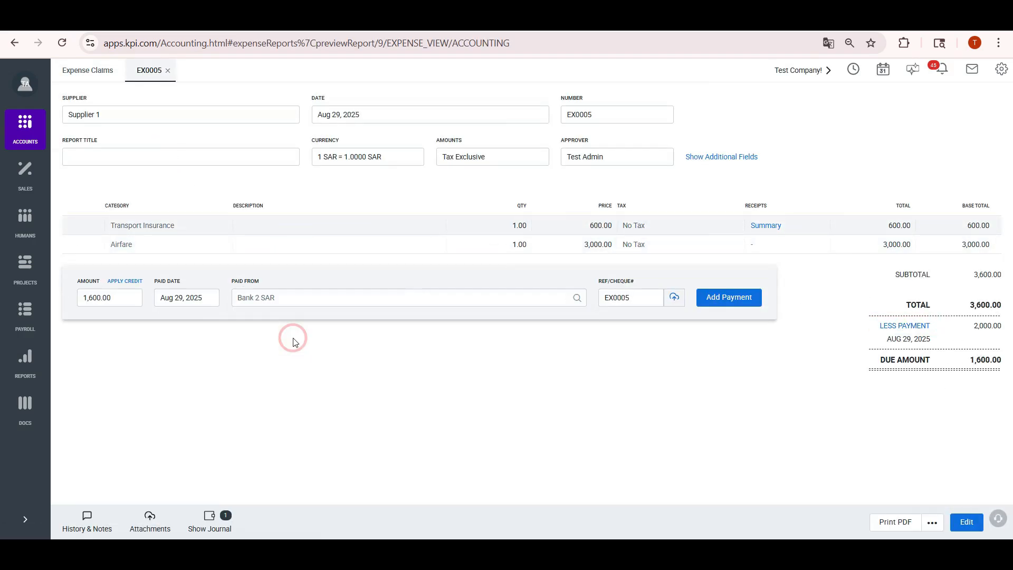
{"action": "left_click", "coordinate": [720, 300]}
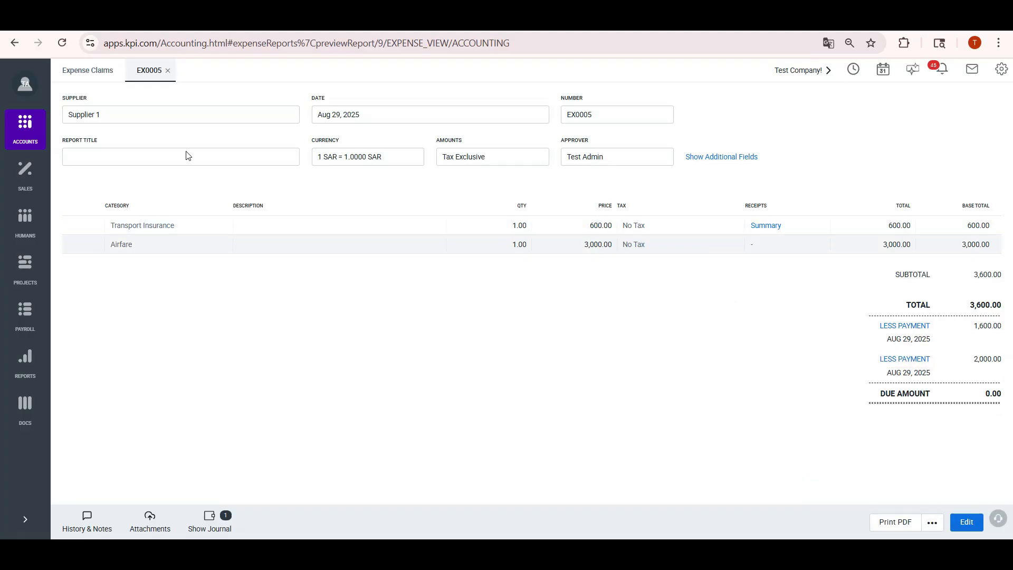
{"action": "left_click", "coordinate": [168, 72]}
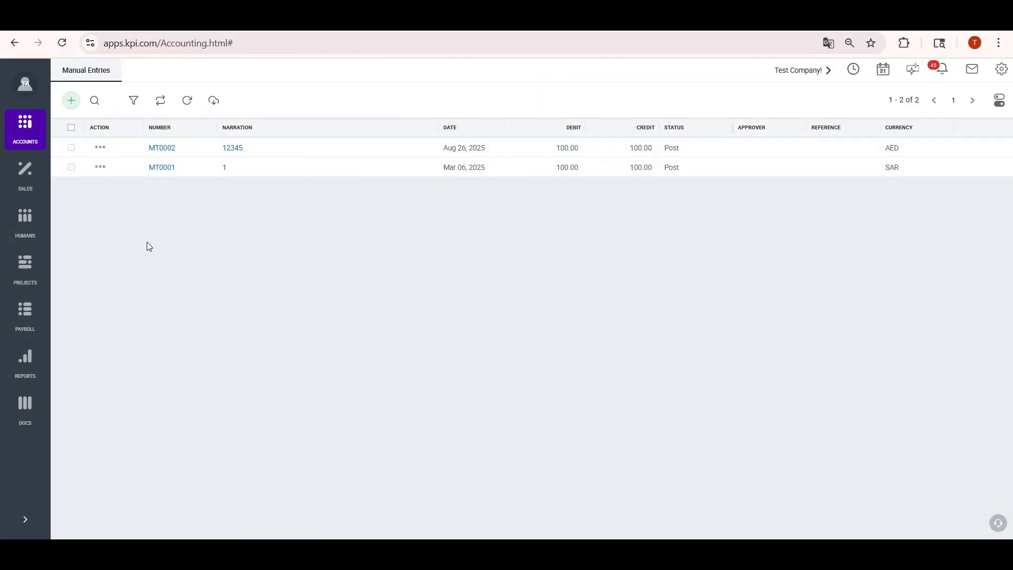
{"action": "left_click", "coordinate": [71, 101]}
Date the entry Aug 29, 2025 with lines 7012 Company expenses, 7502 Telephone and 7500 Printing
{"action": "left_click", "coordinate": [101, 116]}
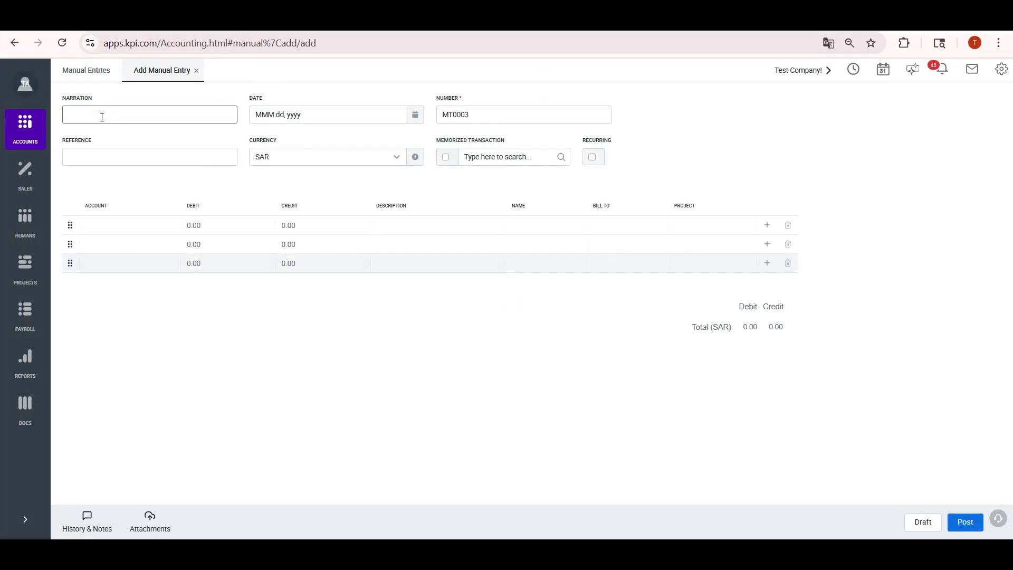
{"action": "left_click", "coordinate": [301, 119]}
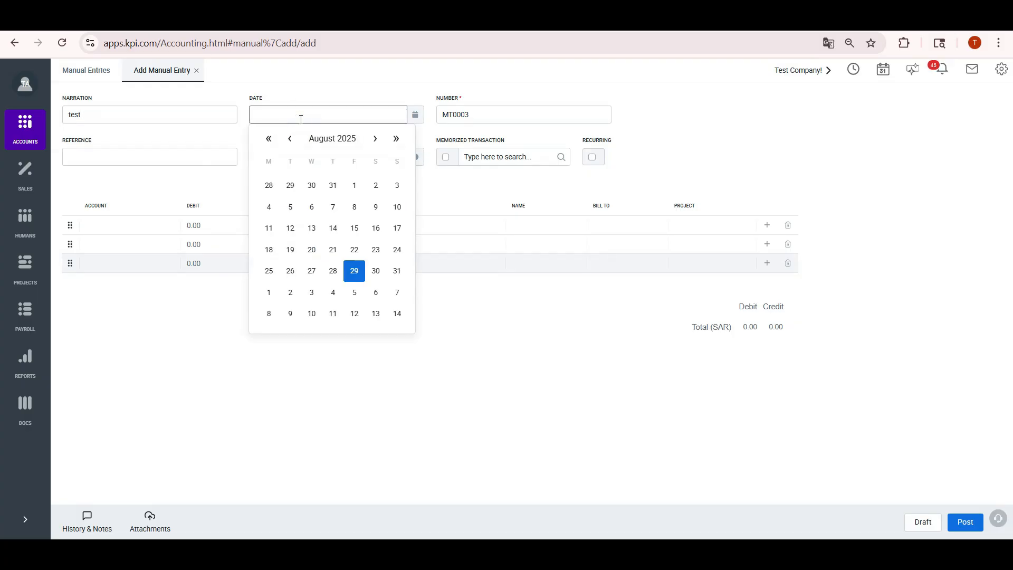
{"action": "left_click", "coordinate": [356, 270]}
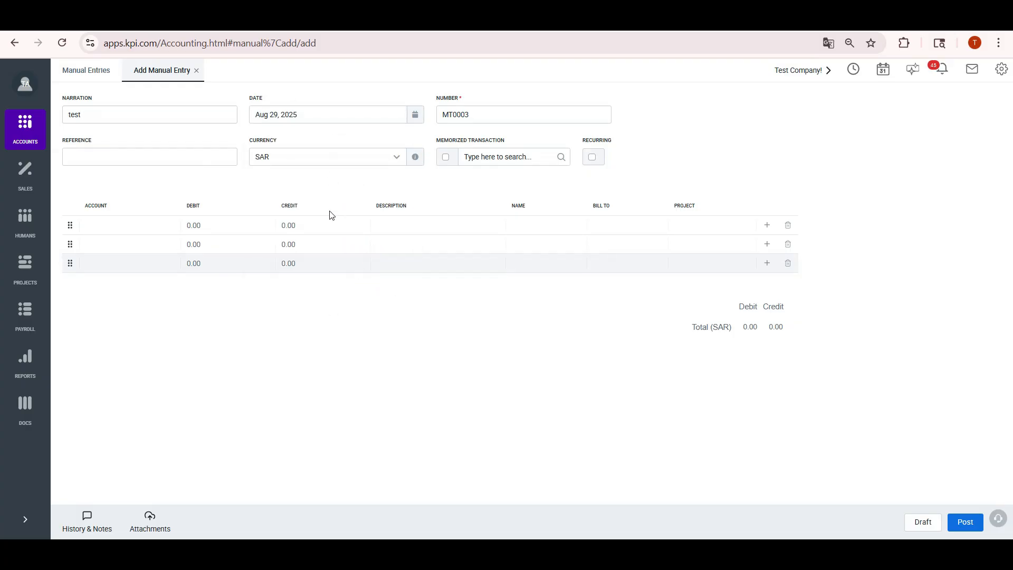
{"action": "left_click", "coordinate": [138, 226]}
{"action": "type", "text": "comp"}
{"action": "left_click", "coordinate": [149, 267]}
{"action": "left_click", "coordinate": [143, 243]}
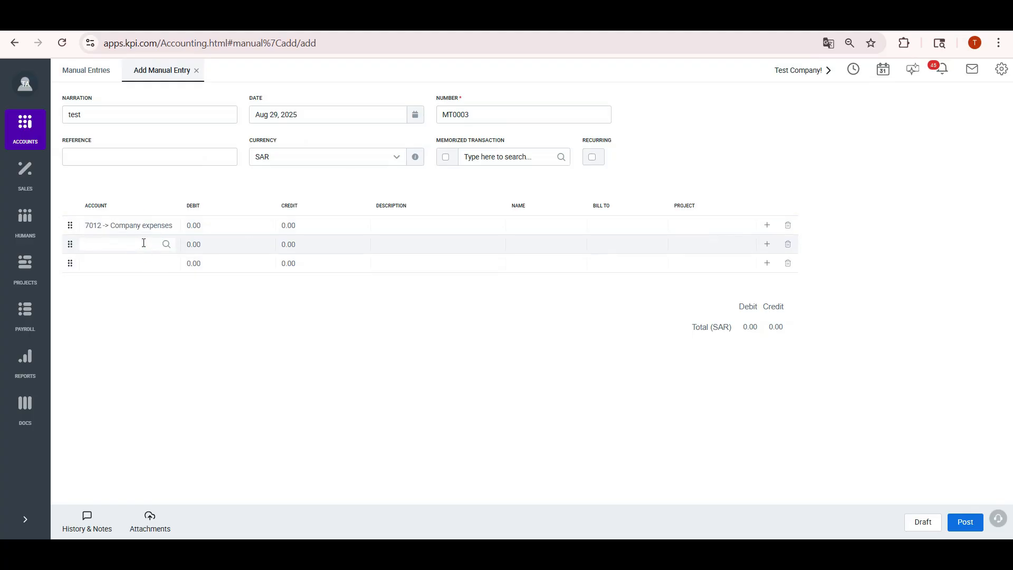
{"action": "left_click", "coordinate": [137, 261]}
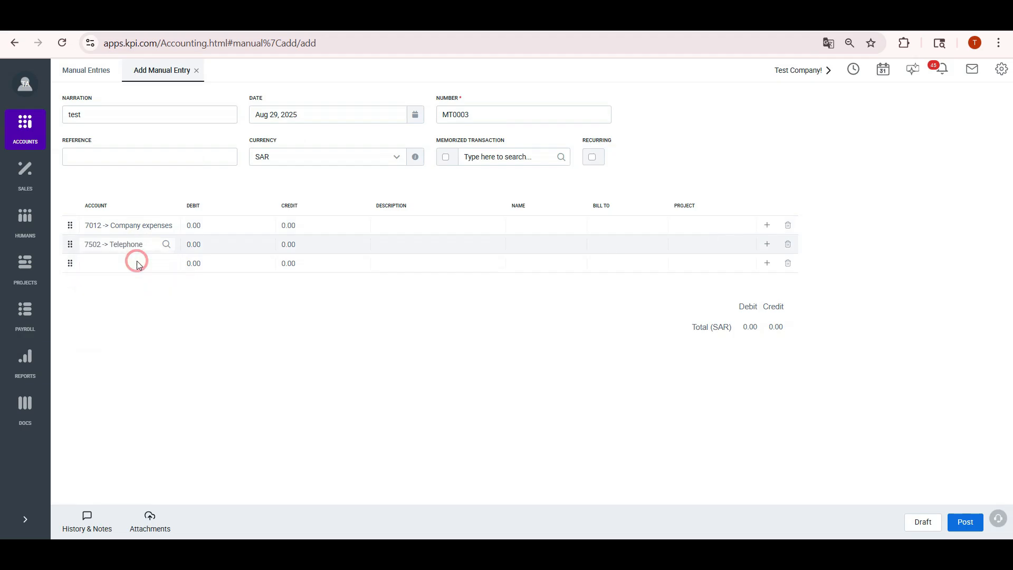
{"action": "left_click", "coordinate": [111, 266]}
{"action": "type", "text": "pri"}
{"action": "left_click", "coordinate": [118, 288]}
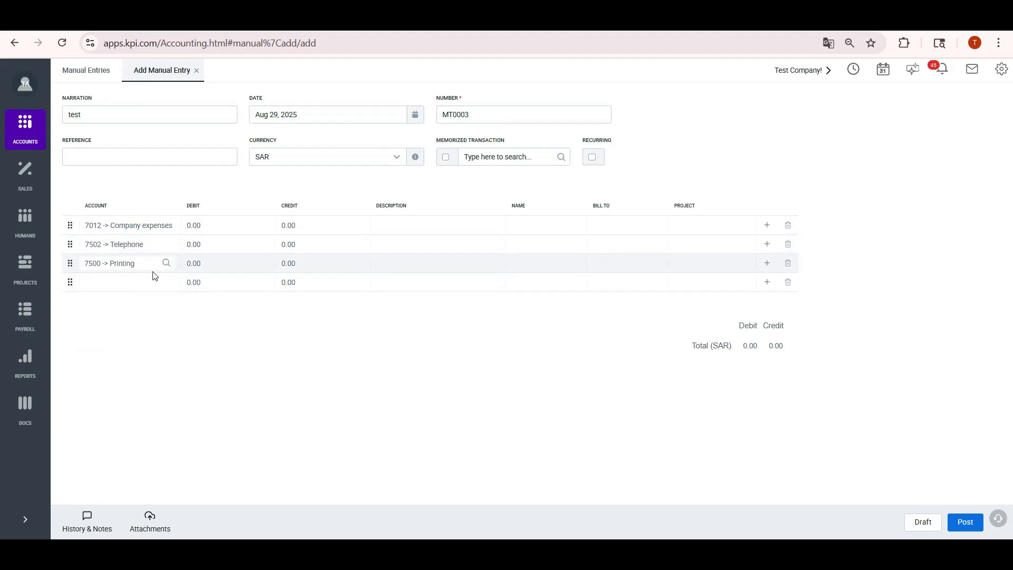
Enter a 50 debit and 400 credit, then add an 8200 Donations line crediting 600
{"action": "left_click", "coordinate": [204, 225]}
{"action": "type", "text": "50"}
{"action": "left_click", "coordinate": [295, 248]}
{"action": "type", "text": "400"}
{"action": "left_click", "coordinate": [299, 264]}
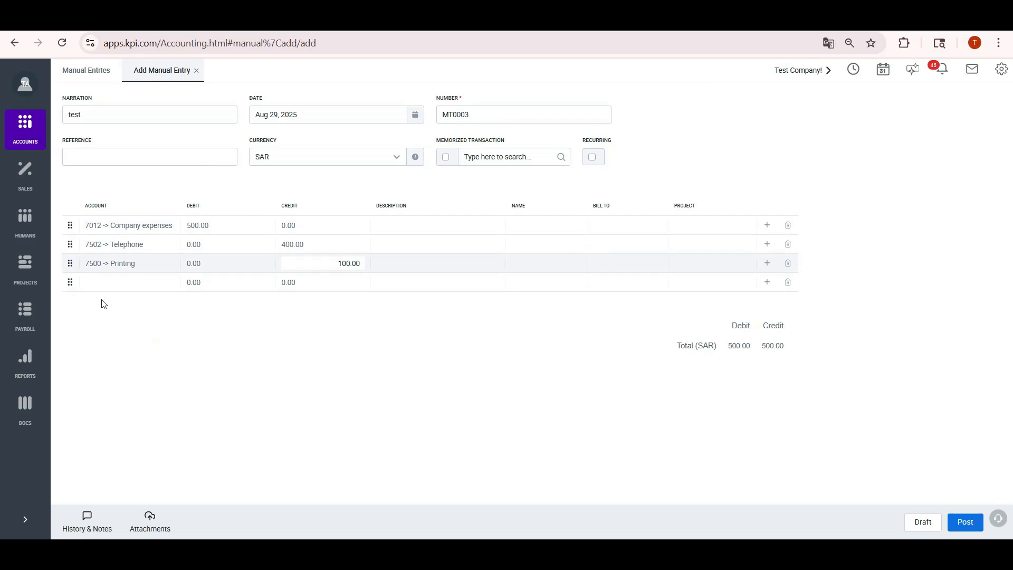
{"action": "left_click", "coordinate": [121, 285]}
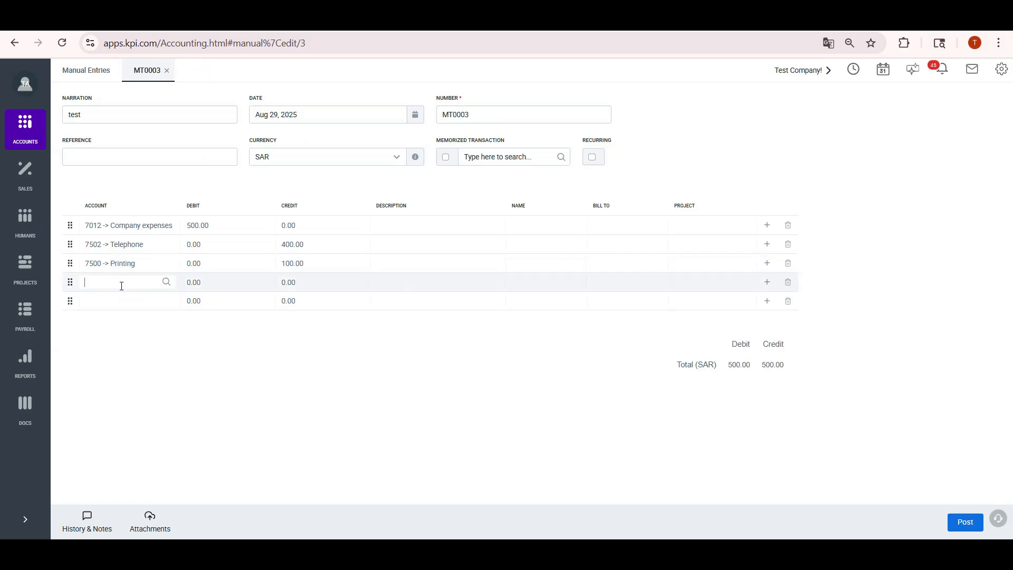
{"action": "type", "text": "82"}
{"action": "left_click", "coordinate": [122, 303]}
{"action": "left_click", "coordinate": [292, 280]}
{"action": "type", "text": "600"}
Add a 2100 Accounts Payable line with a 600.00 debit
{"action": "left_click", "coordinate": [165, 303]}
{"action": "type", "text": "acco"}
{"action": "scroll", "coordinate": [161, 362], "scroll_direction": "down", "scroll_amount": 3}
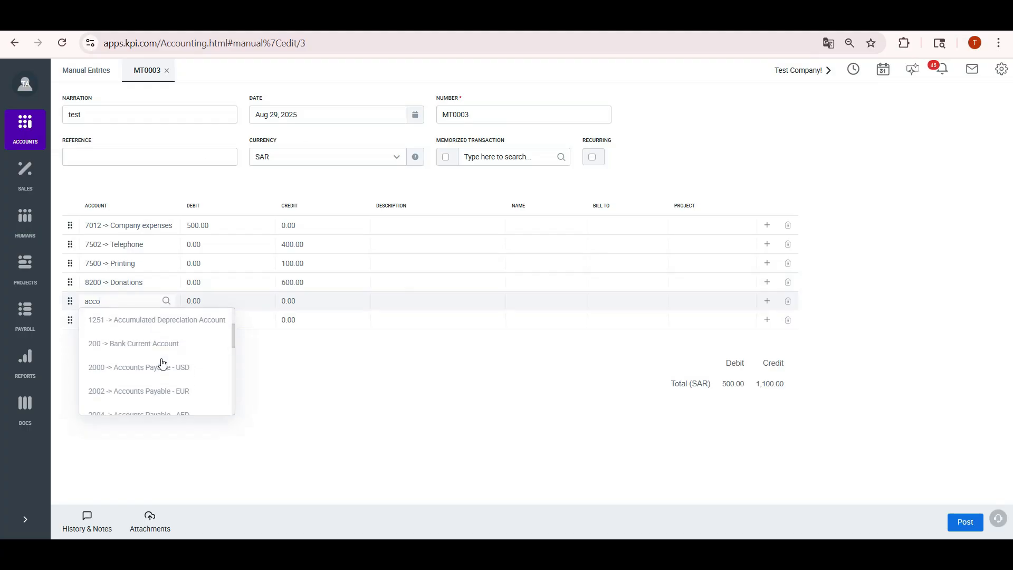
{"action": "scroll", "coordinate": [162, 362], "scroll_direction": "down", "scroll_amount": 2}
{"action": "left_click", "coordinate": [161, 362]}
{"action": "left_click", "coordinate": [228, 299]}
{"action": "type", "text": "600"}
{"action": "left_click", "coordinate": [429, 328]}
Assign Supplier 1 to the Accounts Payable line and post MT0003
{"action": "left_click", "coordinate": [522, 301]}
{"action": "type", "text": "su"}
{"action": "left_click", "coordinate": [543, 344]}
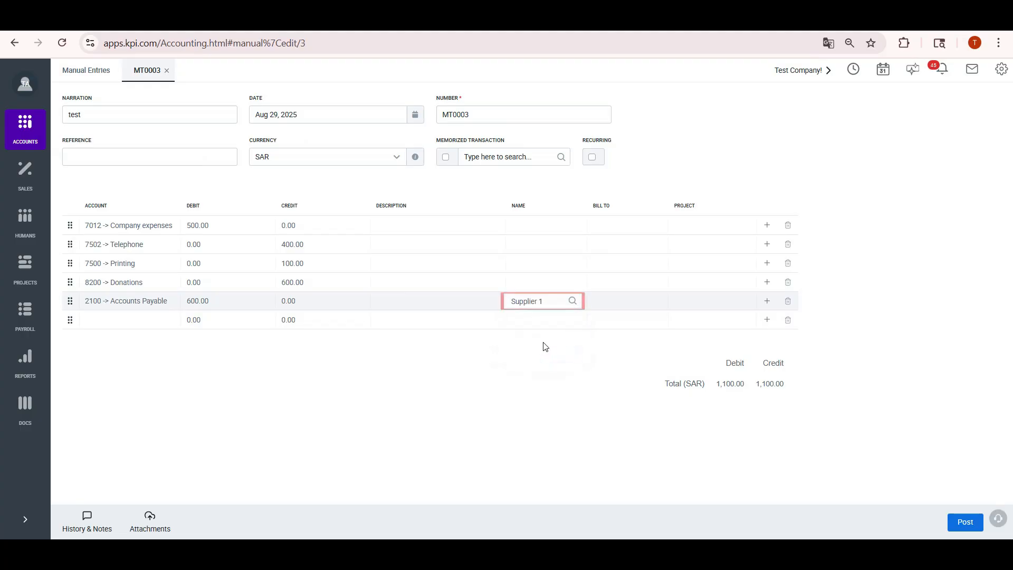
{"action": "left_click", "coordinate": [963, 523]}
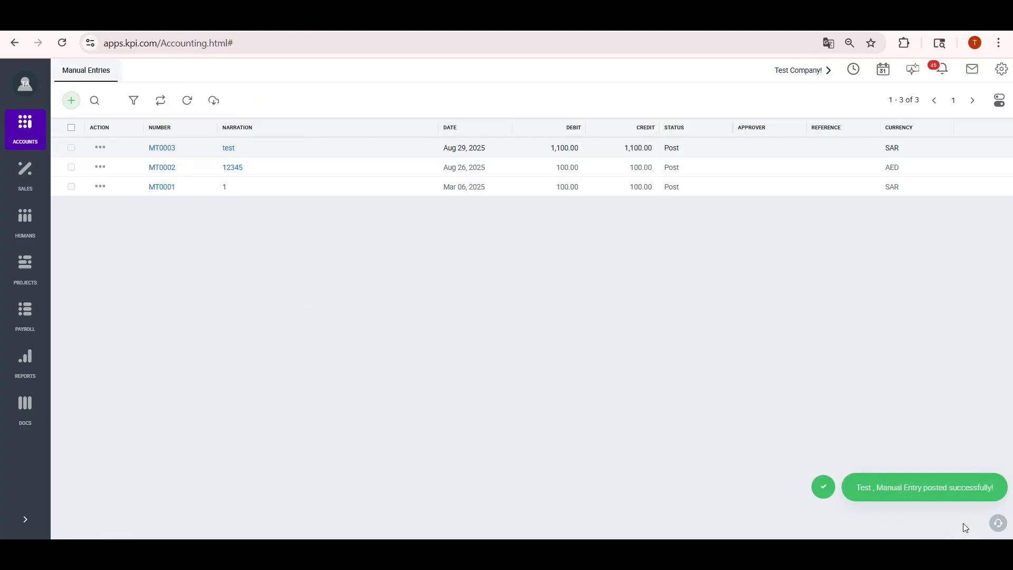
Review purchase invoice PI-250010, then return to a new blank manual entry MT0004
{"action": "mouse_move", "coordinate": [31, 138]}
{"action": "left_click", "coordinate": [87, 138]}
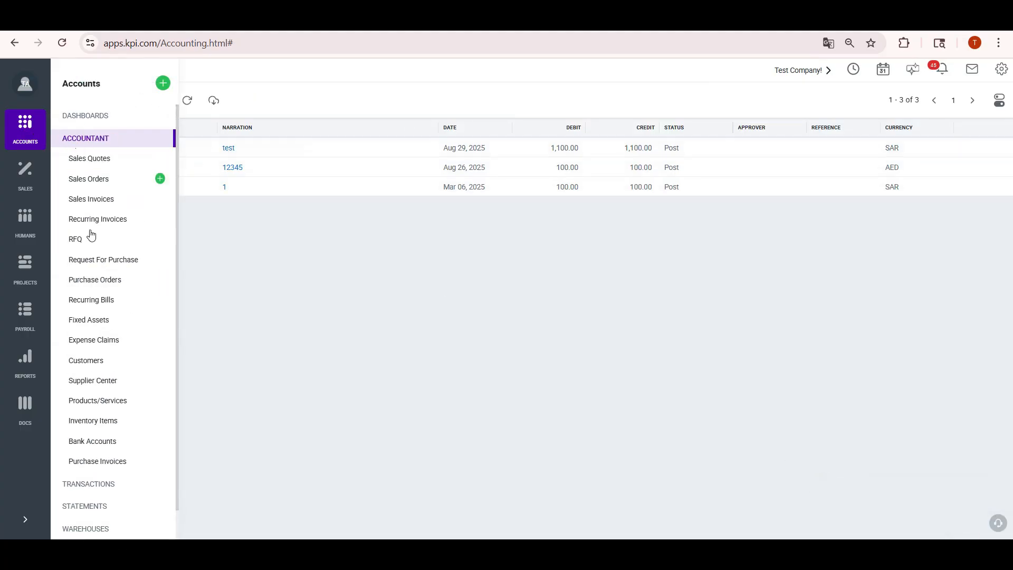
{"action": "left_click", "coordinate": [136, 463]}
{"action": "left_click", "coordinate": [171, 149]}
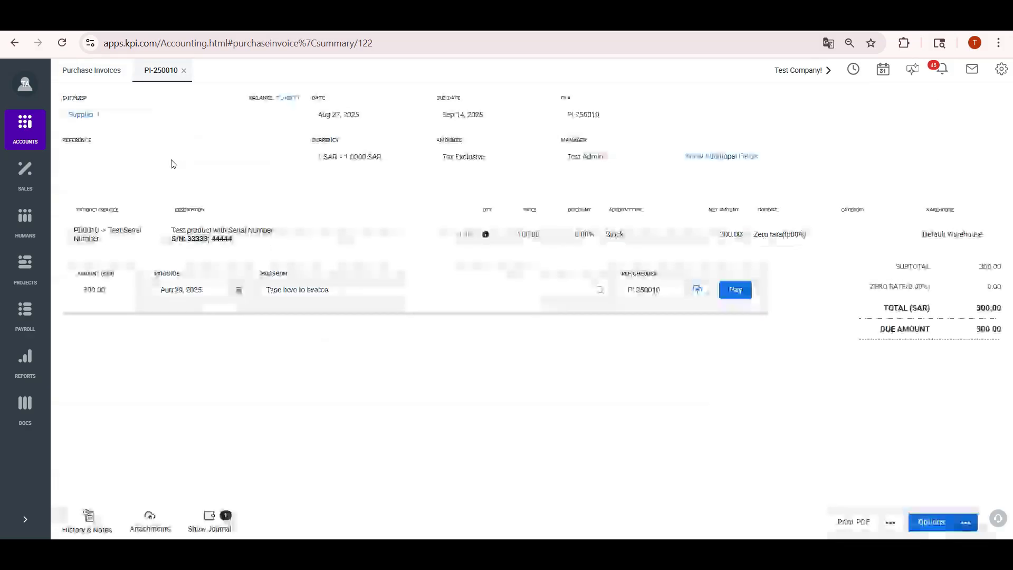
{"action": "left_click", "coordinate": [133, 274]}
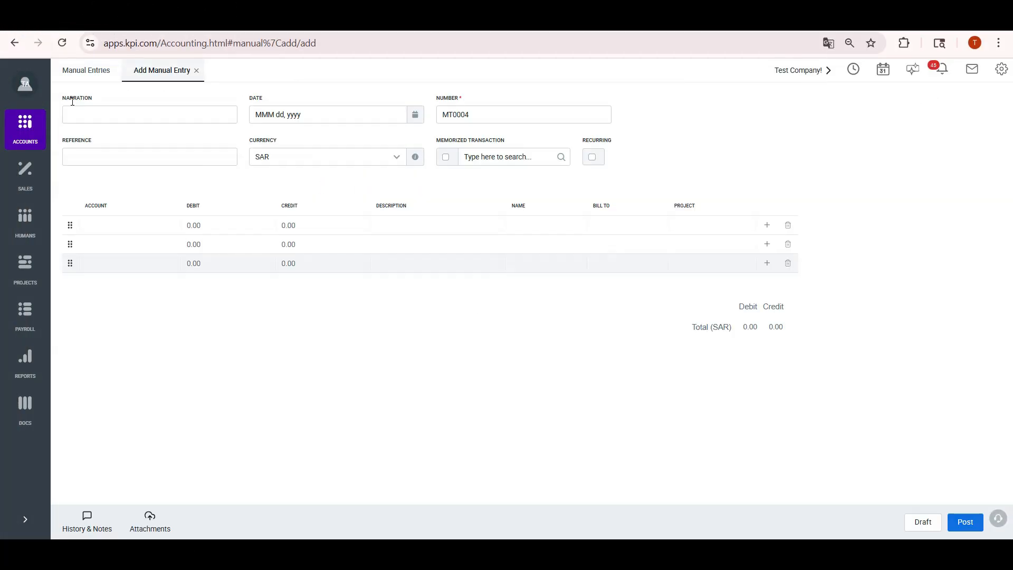
{"action": "left_click", "coordinate": [117, 110]}
Date the entry Aug 29, 2025 with accounts 7100 Rent and 7012 Company expenses
{"action": "left_click", "coordinate": [327, 114]}
{"action": "left_click", "coordinate": [353, 269]}
{"action": "left_click", "coordinate": [129, 225]}
{"action": "type", "text": "Rent"}
{"action": "left_click", "coordinate": [125, 273]}
{"action": "left_click", "coordinate": [120, 242]}
{"action": "type", "text": "com"}
{"action": "scroll", "coordinate": [124, 316], "scroll_direction": "down", "scroll_amount": 1}
{"action": "left_click", "coordinate": [128, 343]}
Debit Rent 500 and credit Company expenses 500, memorize the transaction and post MT0004
{"action": "left_click", "coordinate": [217, 225]}
{"action": "type", "text": "500"}
{"action": "left_click", "coordinate": [287, 245]}
{"action": "type", "text": "500"}
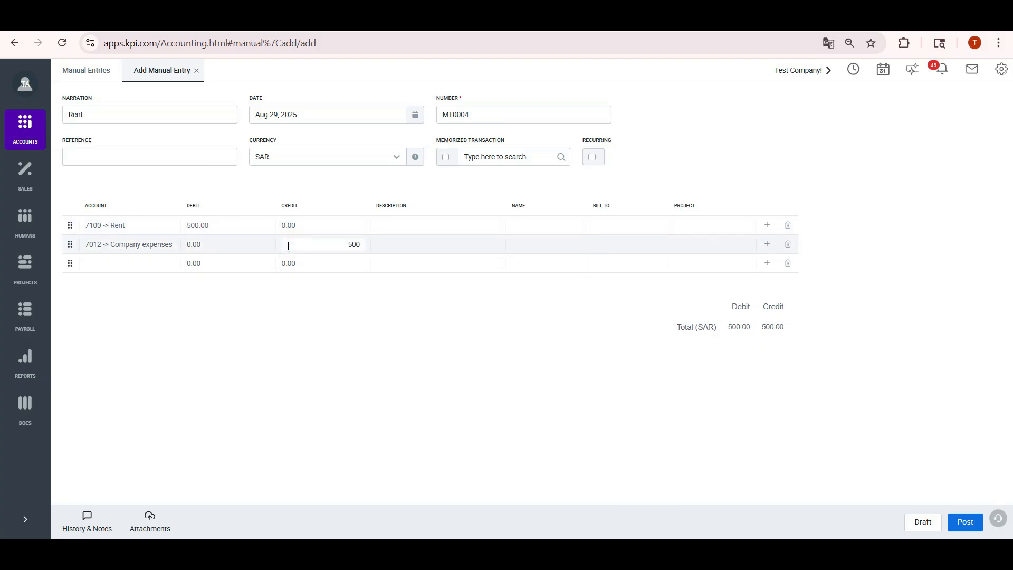
{"action": "left_click", "coordinate": [445, 158]}
{"action": "left_click", "coordinate": [965, 523]}
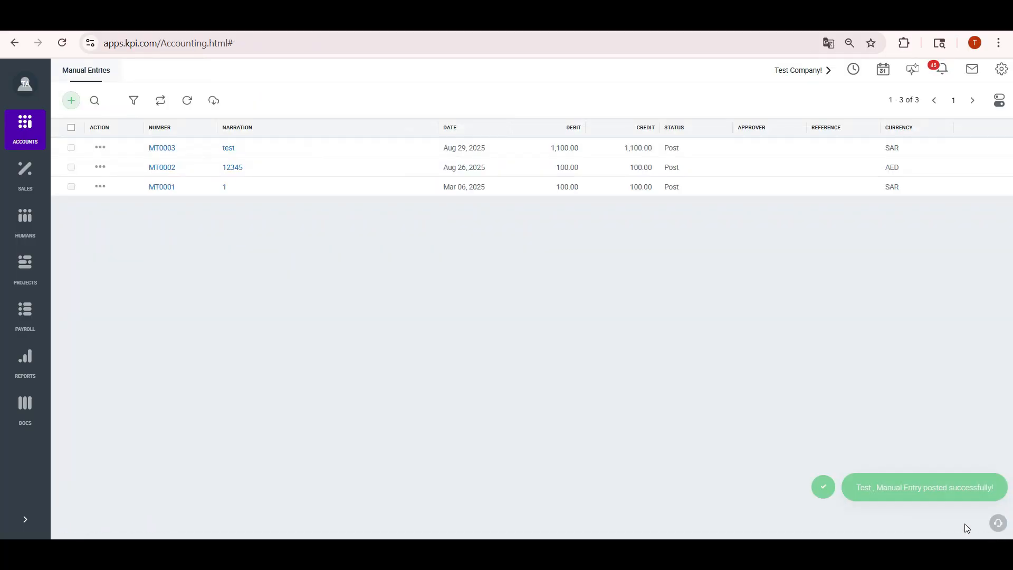
Load the memorized Rent entry into a new manual entry, then start another blank one
{"action": "left_click", "coordinate": [71, 100]}
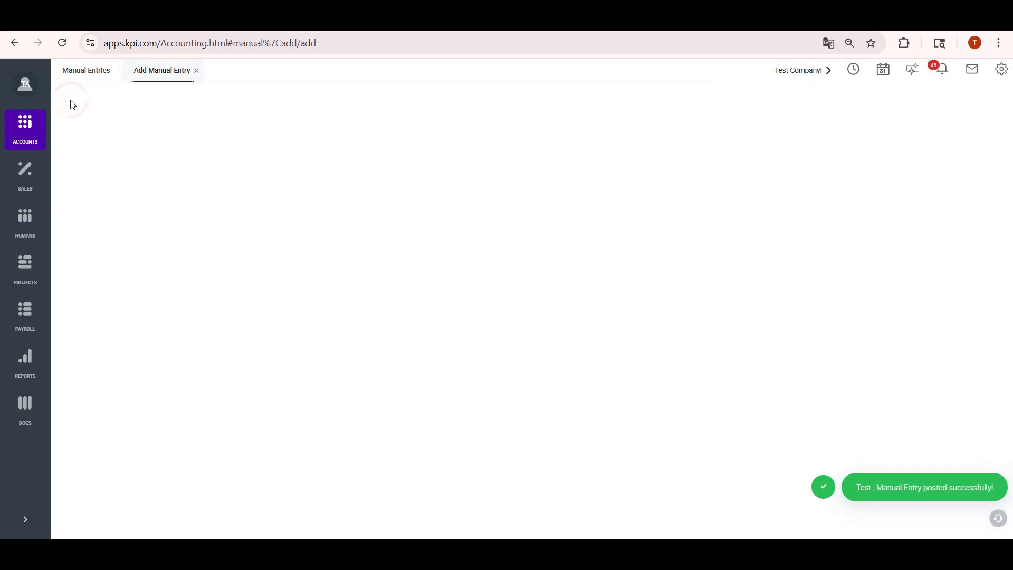
{"action": "left_click", "coordinate": [481, 157]}
{"action": "type", "text": "re"}
{"action": "left_click", "coordinate": [471, 179]}
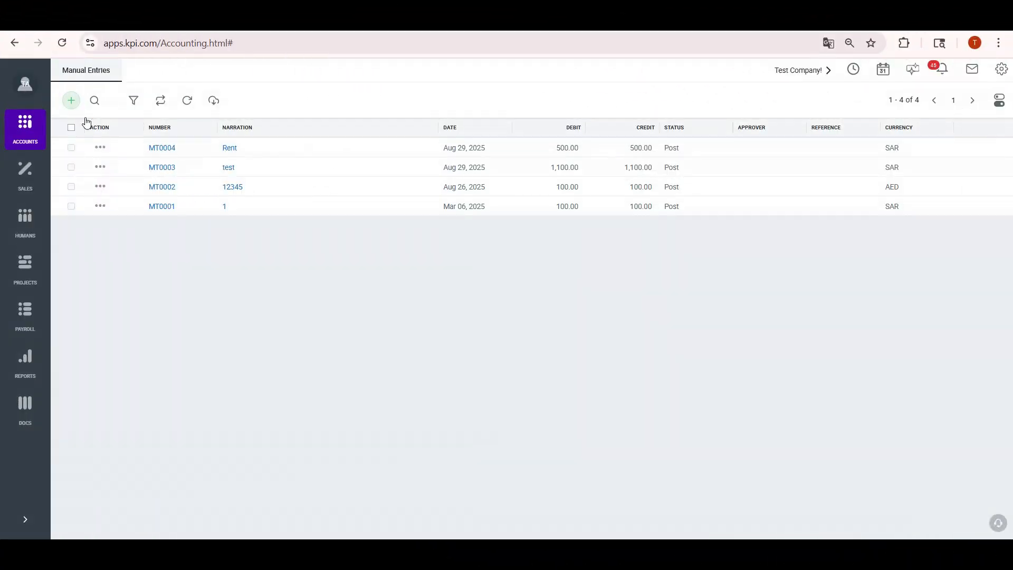
{"action": "left_click", "coordinate": [72, 101]}
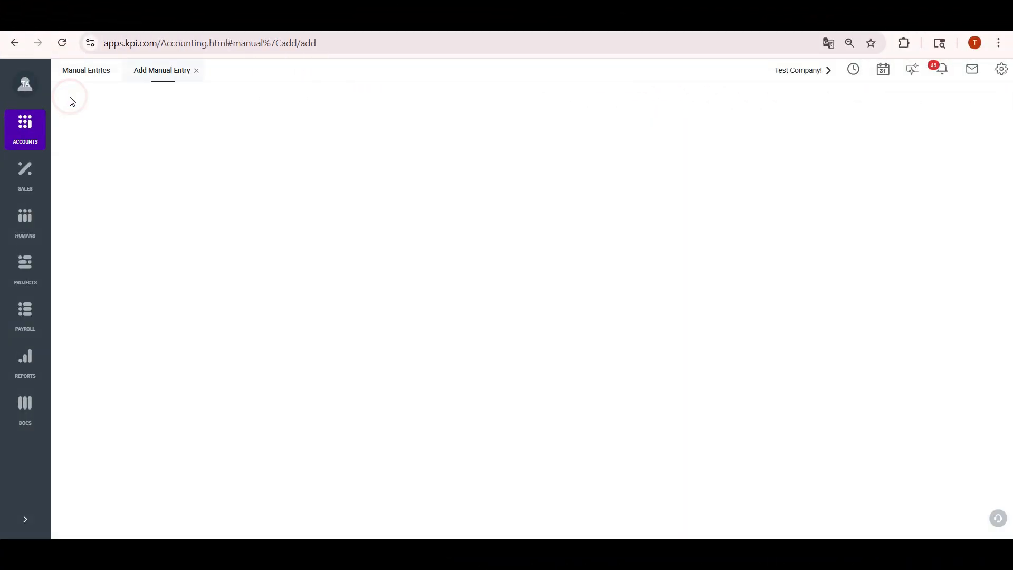
Date the entry Aug 29, 2025, debiting 7012 Company expenses 400 and crediting 7302 Licences 400
{"action": "left_click", "coordinate": [330, 115]}
{"action": "left_click", "coordinate": [353, 270]}
{"action": "left_click", "coordinate": [117, 226]}
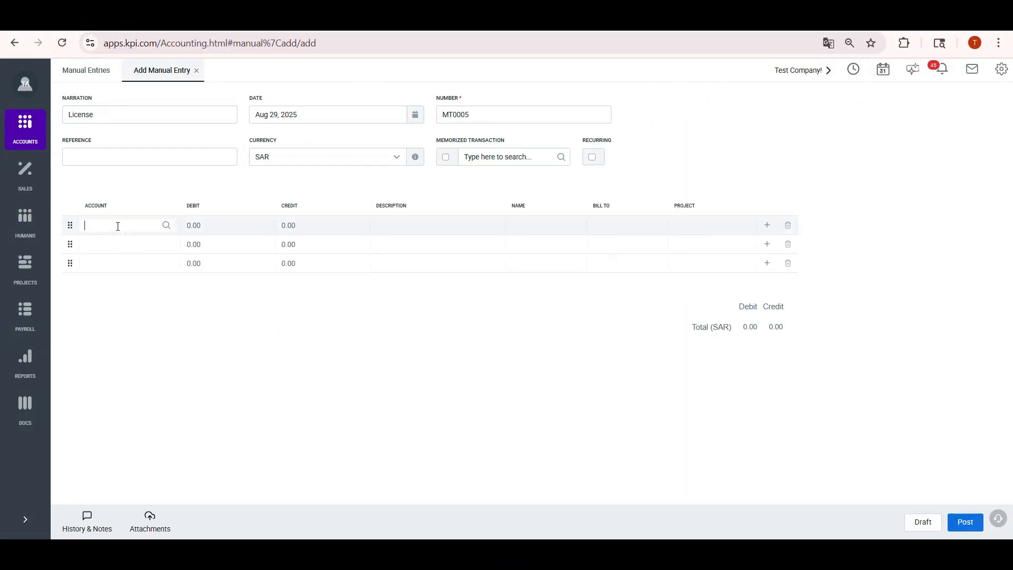
{"action": "type", "text": "com"}
{"action": "scroll", "coordinate": [125, 315], "scroll_direction": "down", "scroll_amount": 2}
{"action": "left_click", "coordinate": [120, 329]}
{"action": "left_click", "coordinate": [106, 247]}
{"action": "left_click", "coordinate": [112, 333]}
{"action": "left_click", "coordinate": [209, 228]}
{"action": "type", "text": "400"}
{"action": "left_click", "coordinate": [355, 242]}
{"action": "type", "text": "400"}
Make the entry recurring with a Monthly frequency
{"action": "left_click", "coordinate": [591, 158]}
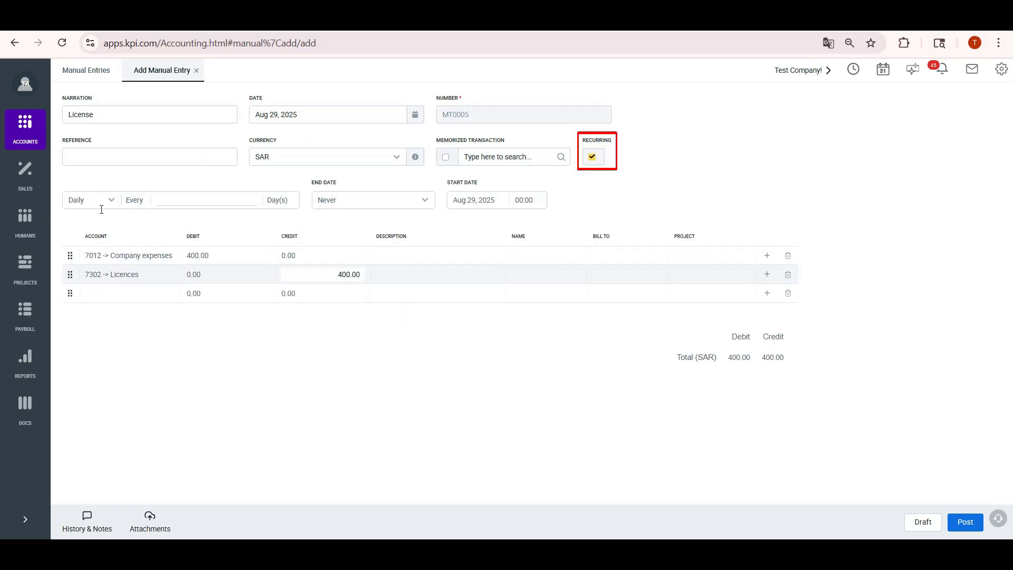
{"action": "left_click", "coordinate": [102, 201]}
{"action": "left_click", "coordinate": [104, 203]}
{"action": "left_click", "coordinate": [100, 207]}
{"action": "left_click", "coordinate": [93, 227]}
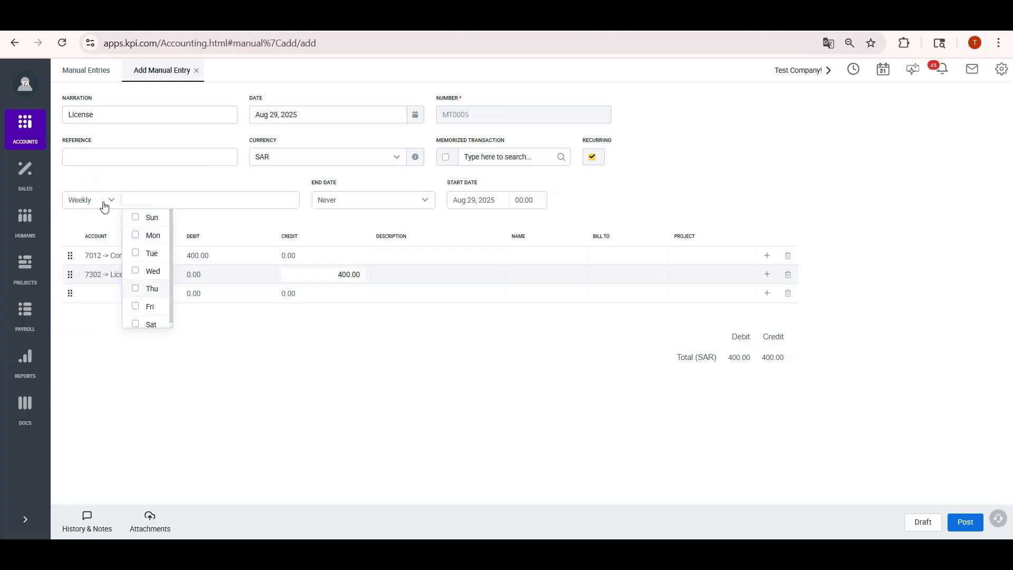
{"action": "left_click", "coordinate": [102, 200]}
{"action": "left_click", "coordinate": [113, 236]}
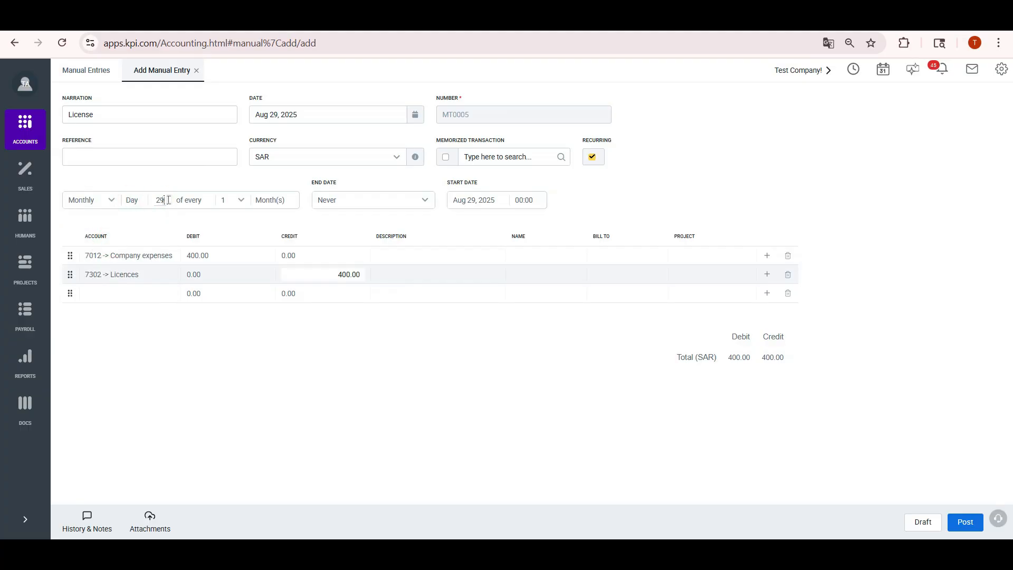
End the recurrence on a specific date, Aug 01, 2026
{"action": "left_click", "coordinate": [340, 205]}
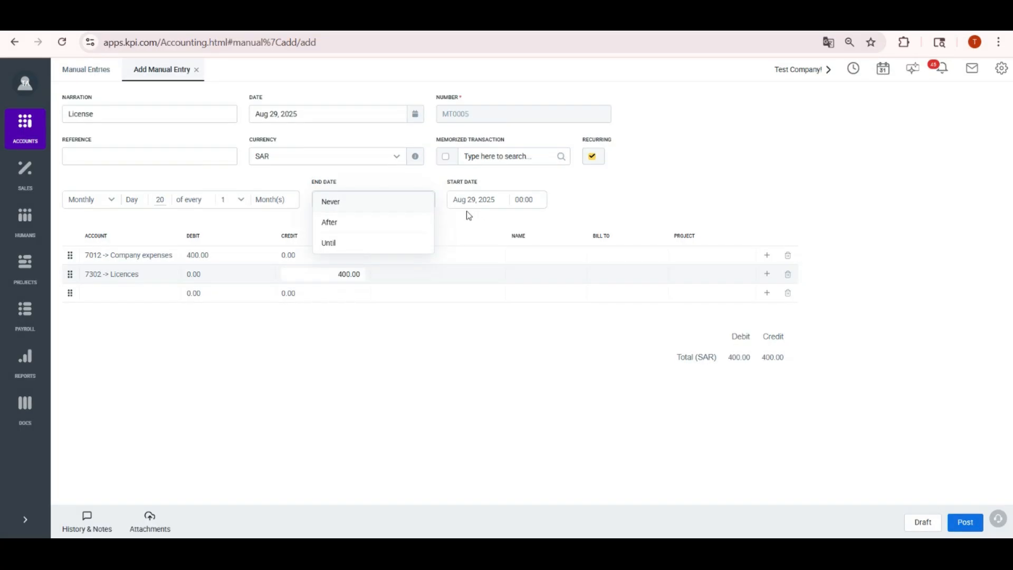
{"action": "left_click", "coordinate": [338, 222]}
{"action": "left_click", "coordinate": [384, 201]}
{"action": "type", "text": "0"}
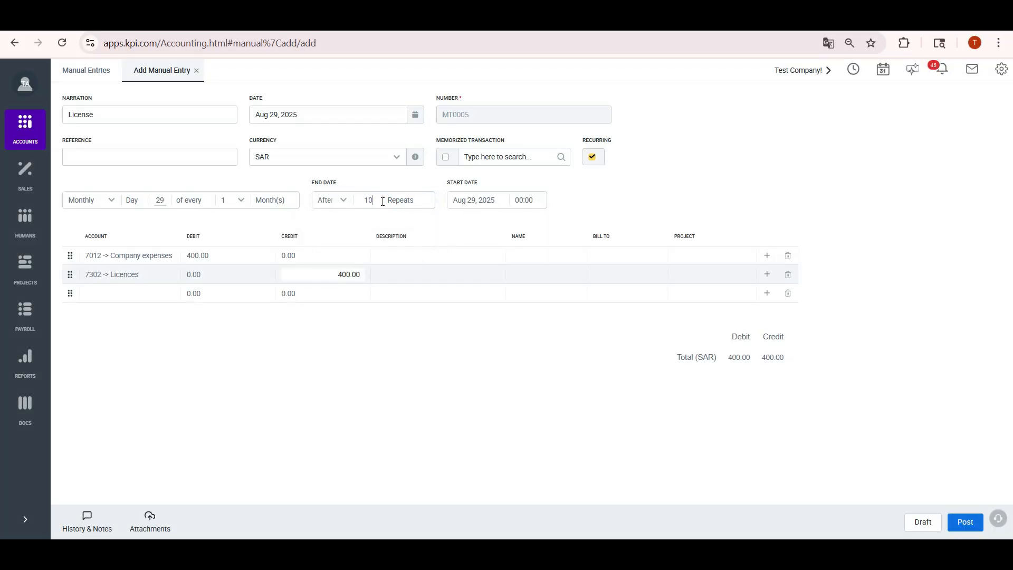
{"action": "left_click", "coordinate": [338, 200]}
{"action": "left_click", "coordinate": [333, 244]}
{"action": "left_click", "coordinate": [390, 199]}
{"action": "left_click", "coordinate": [501, 223]}
{"action": "left_click", "coordinate": [480, 270]}
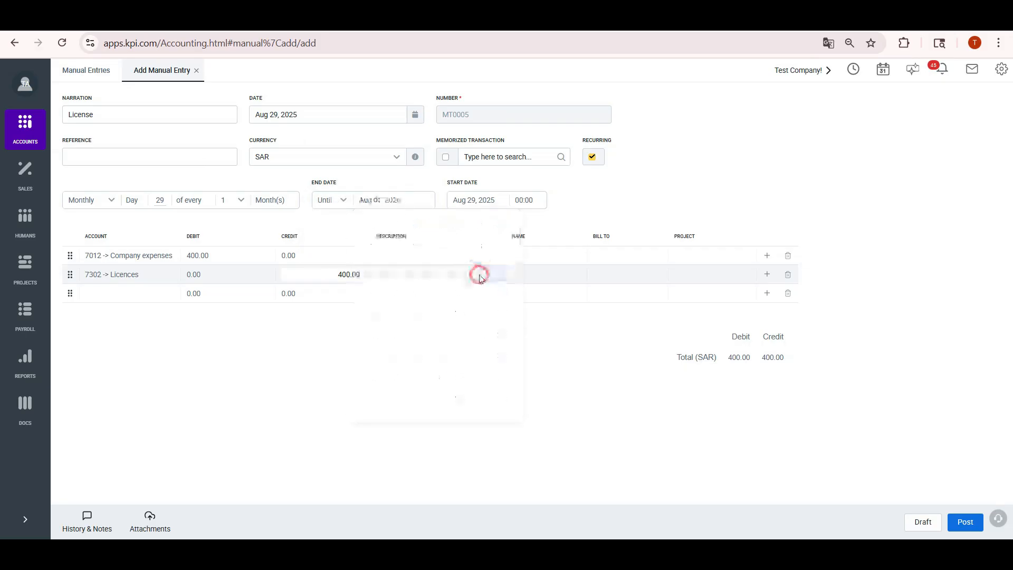
Set the start time to 16:15 and post the recurring License entry
{"action": "left_click", "coordinate": [525, 200]}
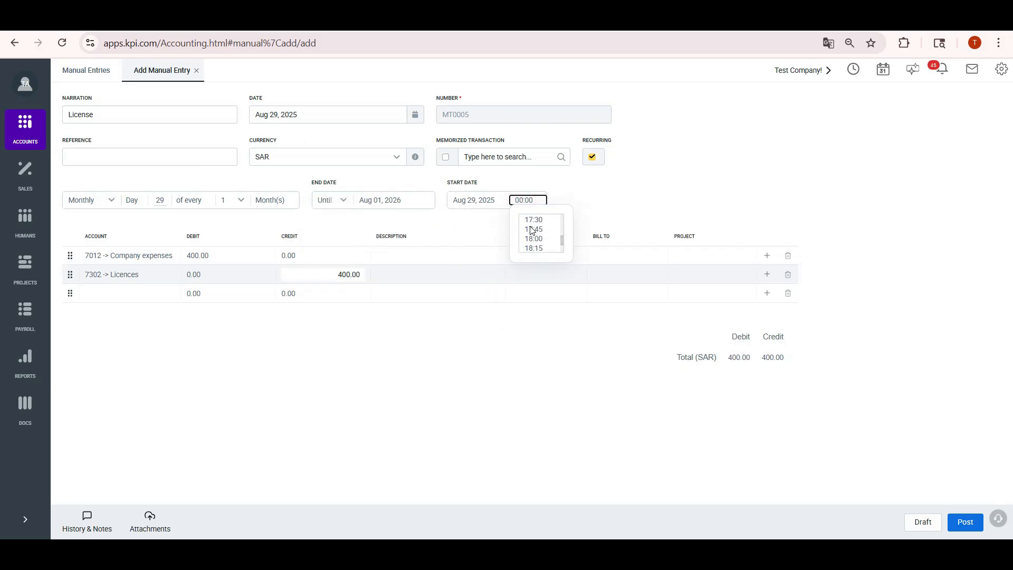
{"action": "scroll", "coordinate": [532, 230], "scroll_direction": "up", "scroll_amount": 5}
{"action": "left_click", "coordinate": [533, 228]}
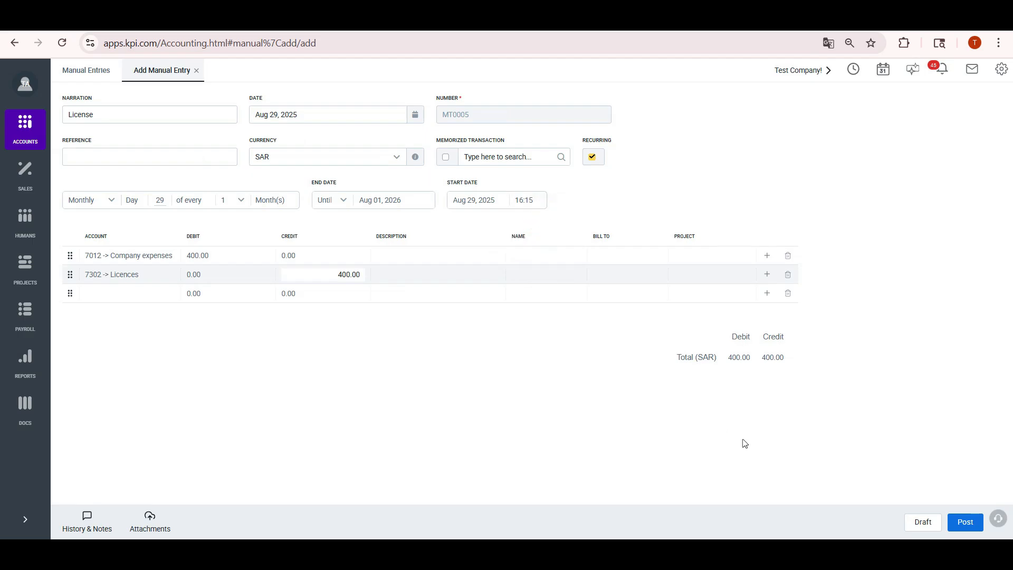
{"action": "left_click", "coordinate": [966, 523]}
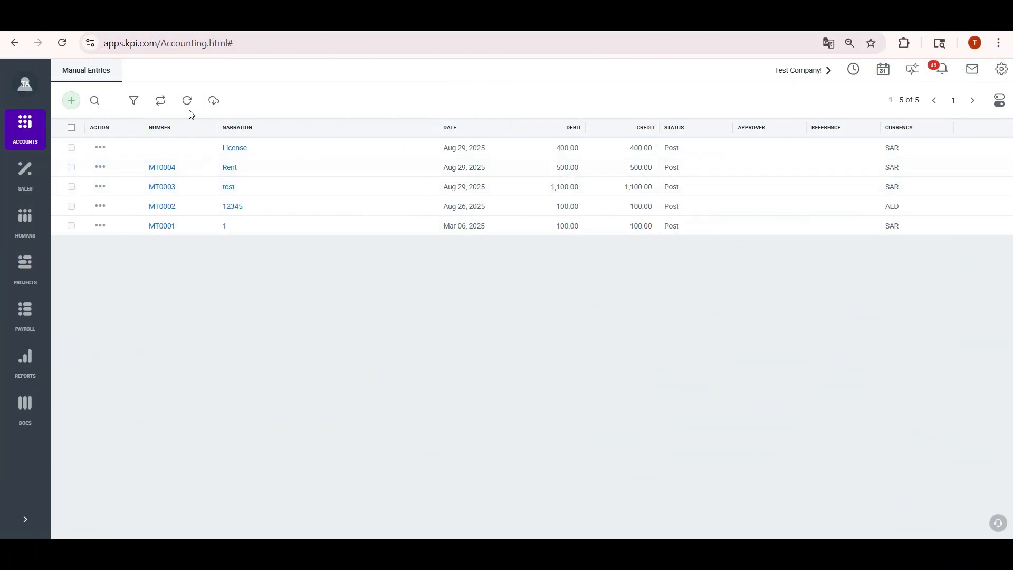
Refresh the Manual Entries list to show MT0005 License for 400.00
{"action": "left_click", "coordinate": [188, 103]}
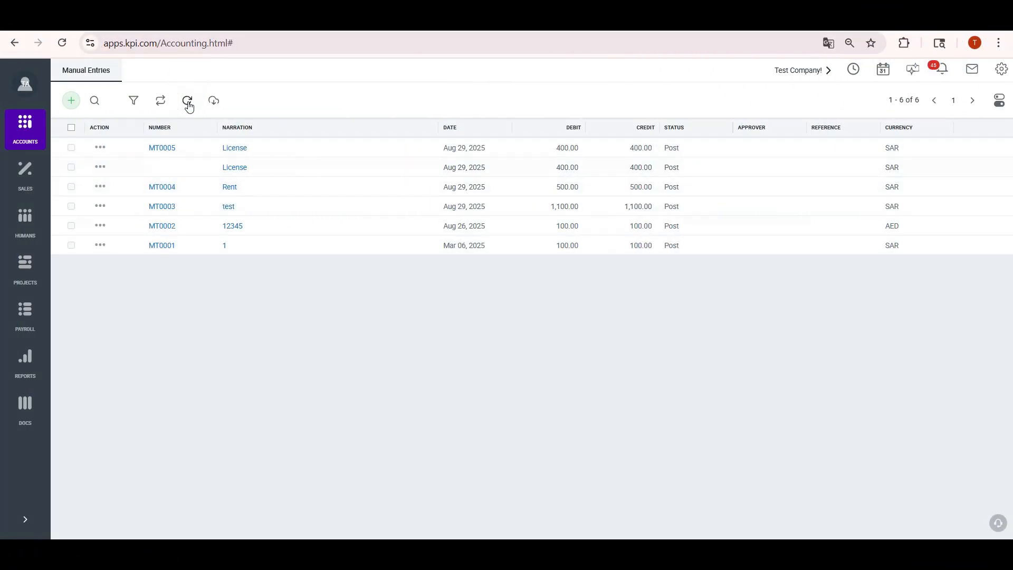